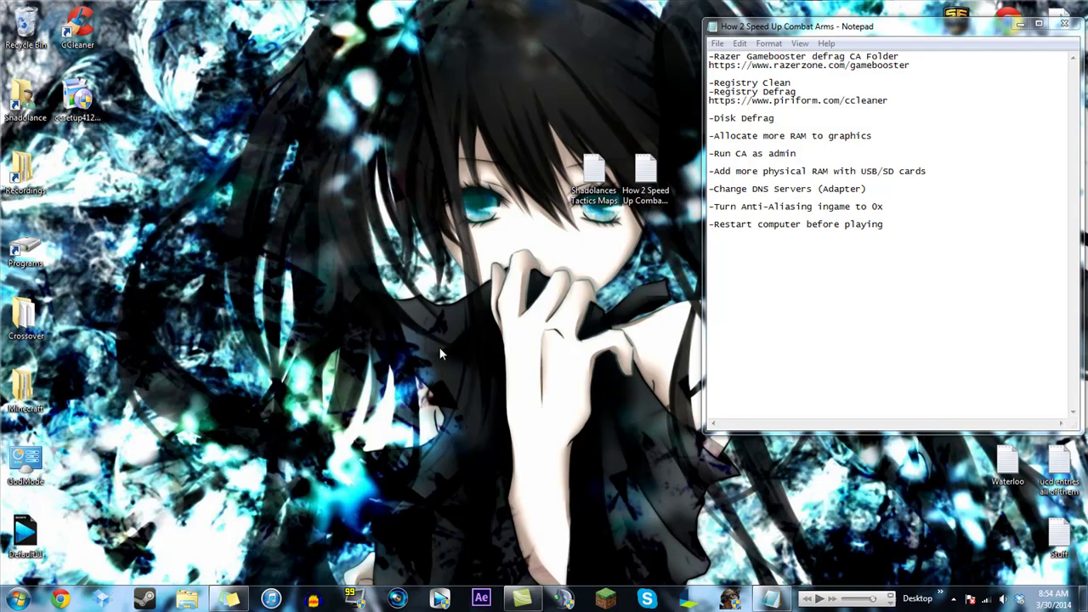
Step: Bring the Combat Arms speed-up checklist to the front and review its items
left_click(645, 180)
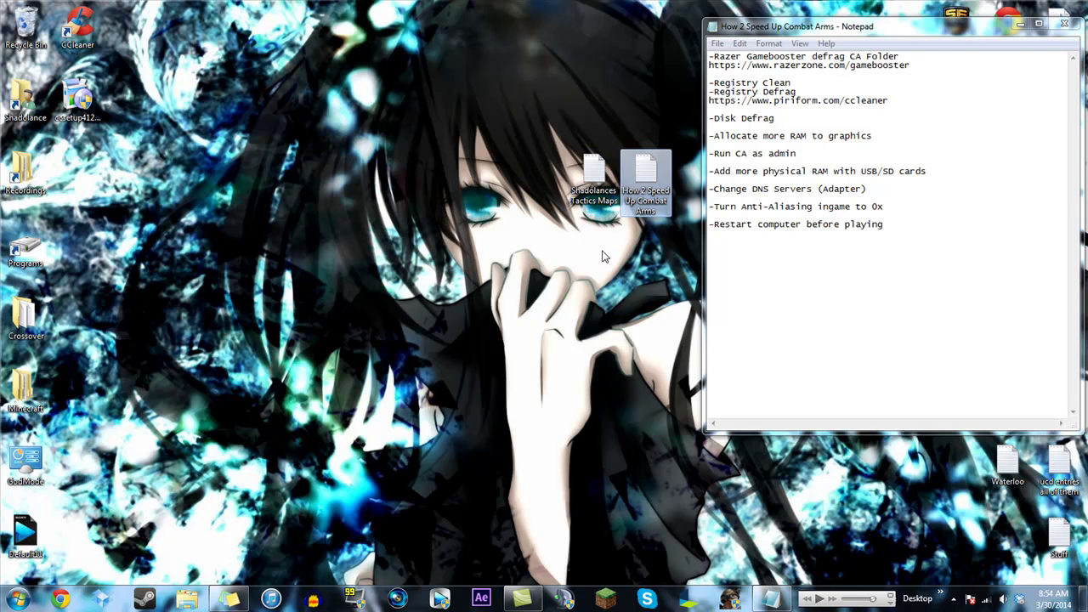
left_click(560, 251)
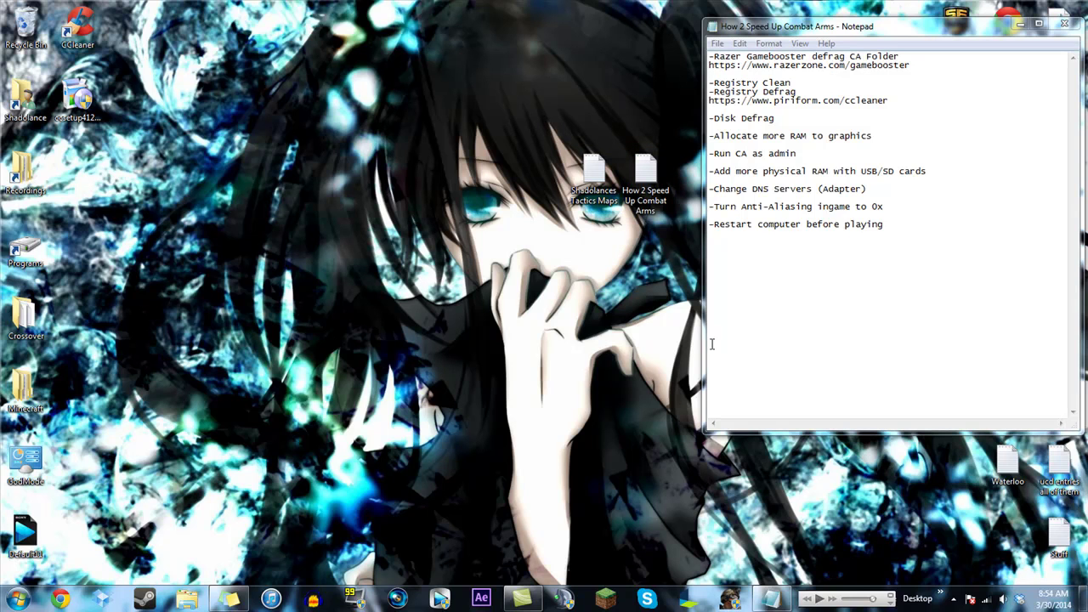
left_click(893, 264)
left_click(915, 189)
left_click_drag(896, 136, 889, 118)
left_click(890, 117)
left_click(920, 99)
left_click(921, 55)
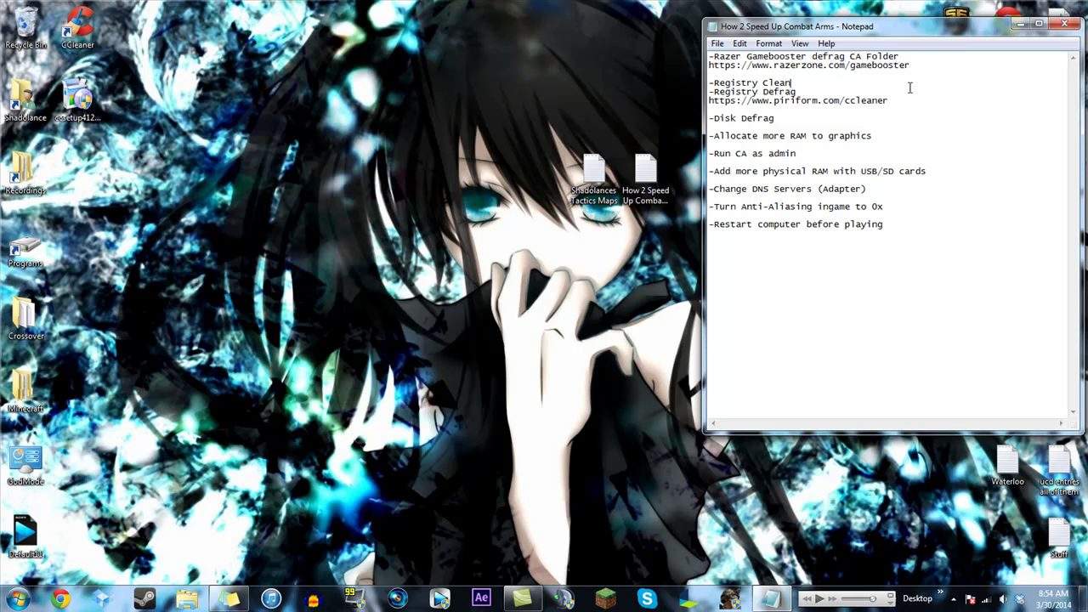
left_click(902, 136)
left_click(928, 161)
left_click(947, 179)
Step: Launch Razer Game Booster from a 'razer' Start search and move it beside the checklist
left_click(17, 598)
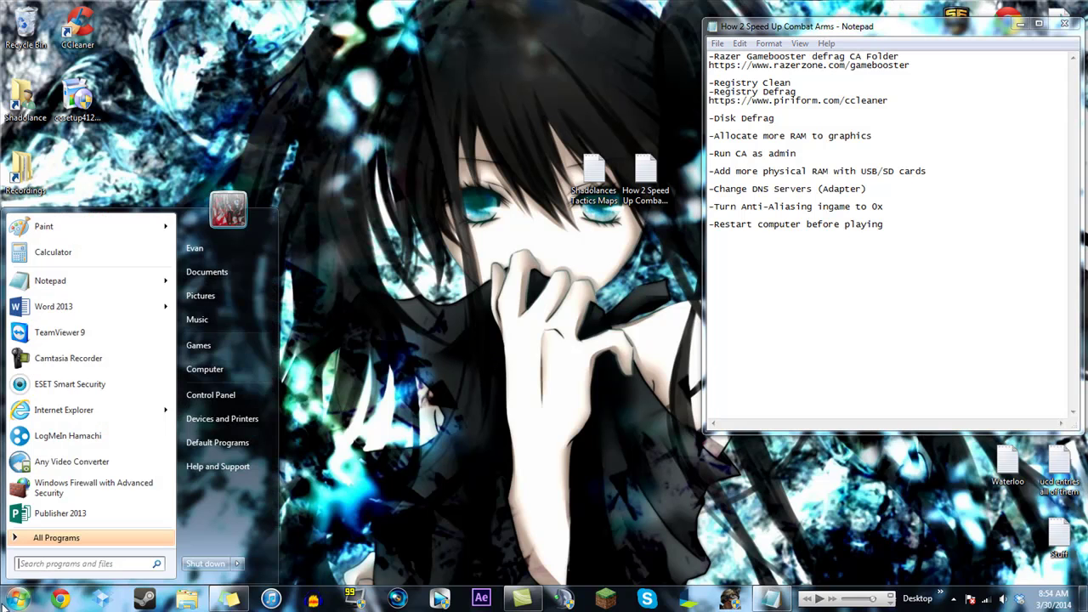
type("razer")
left_click(78, 247)
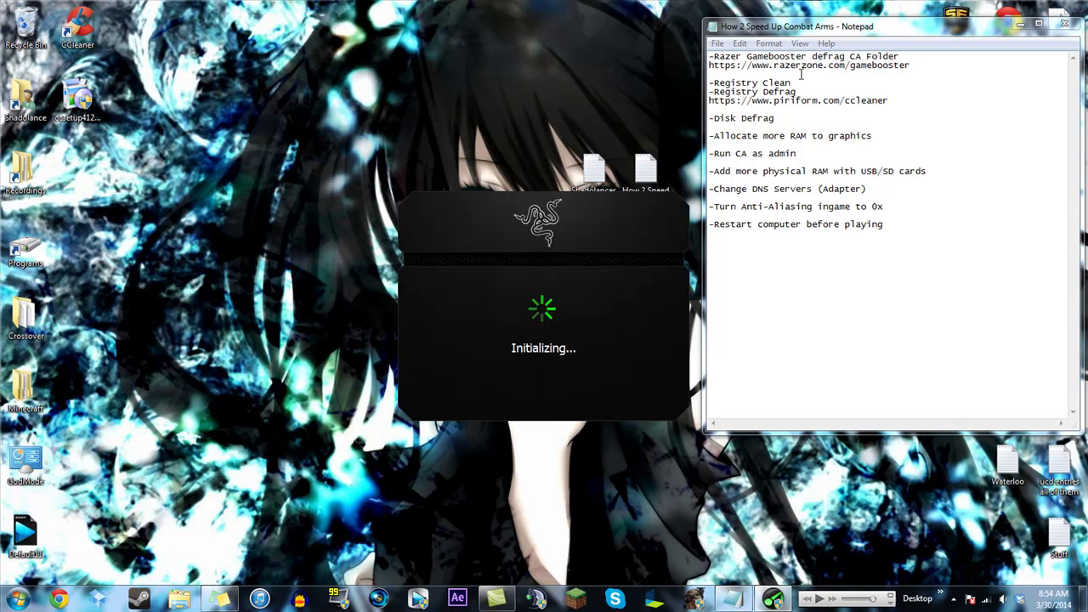
left_click(918, 66)
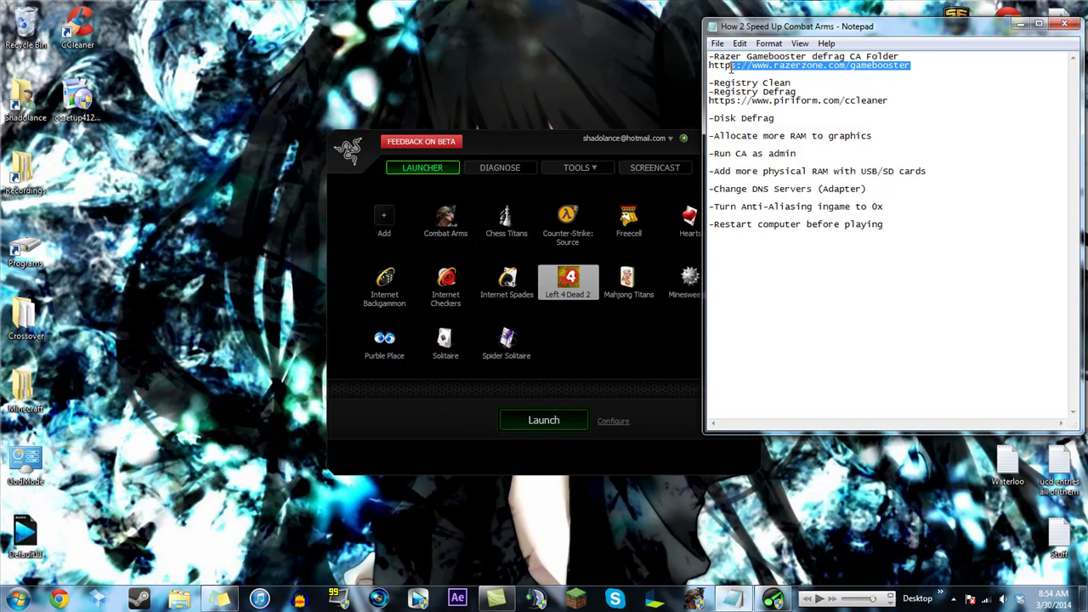
left_click(898, 228)
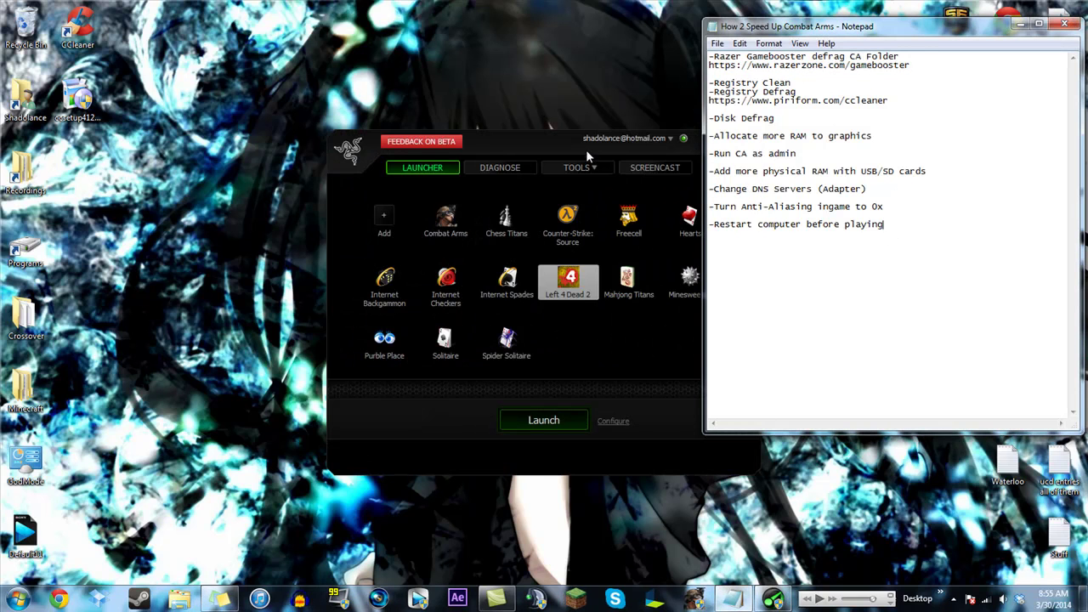
left_click_drag(527, 151, 389, 102)
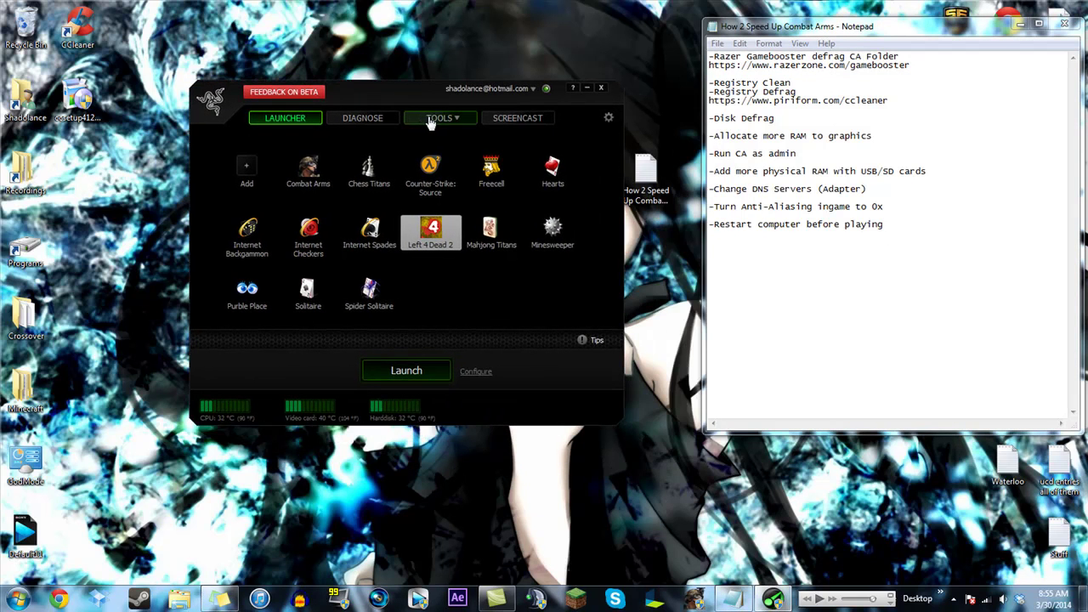
Step: Pick Combat Arms in Game Booster's defrag tool, view system diagnosis, then close Game Booster
left_click(434, 121)
left_click(441, 154)
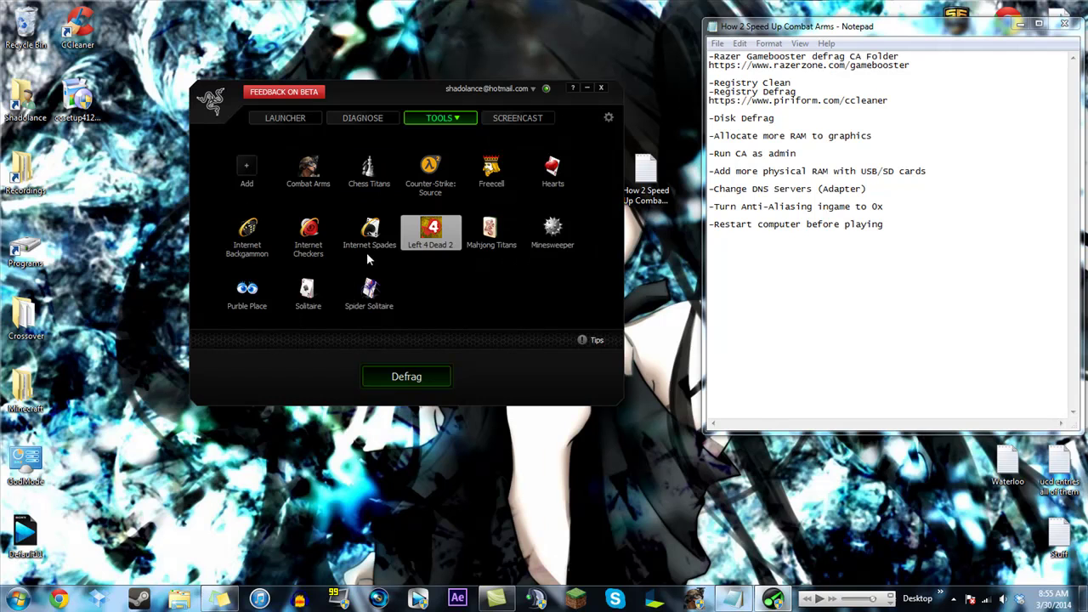
left_click(315, 180)
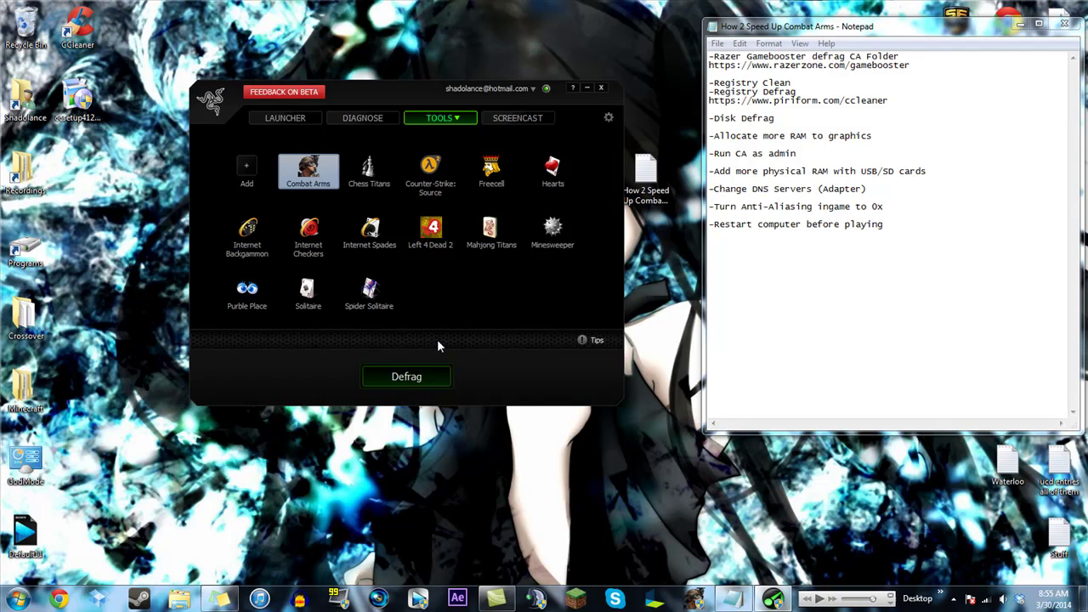
left_click(363, 119)
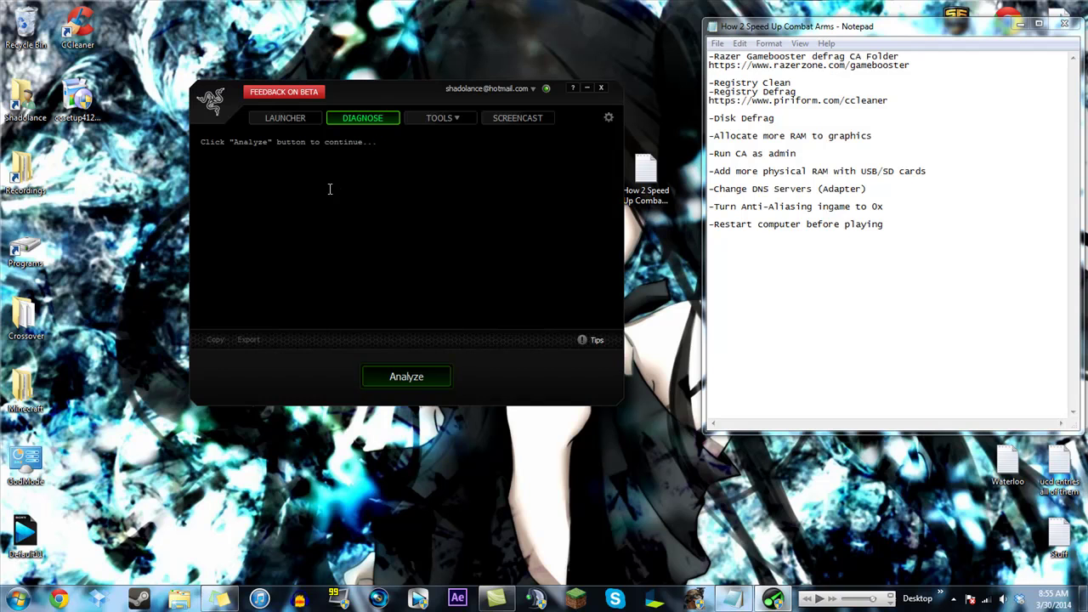
left_click(297, 119)
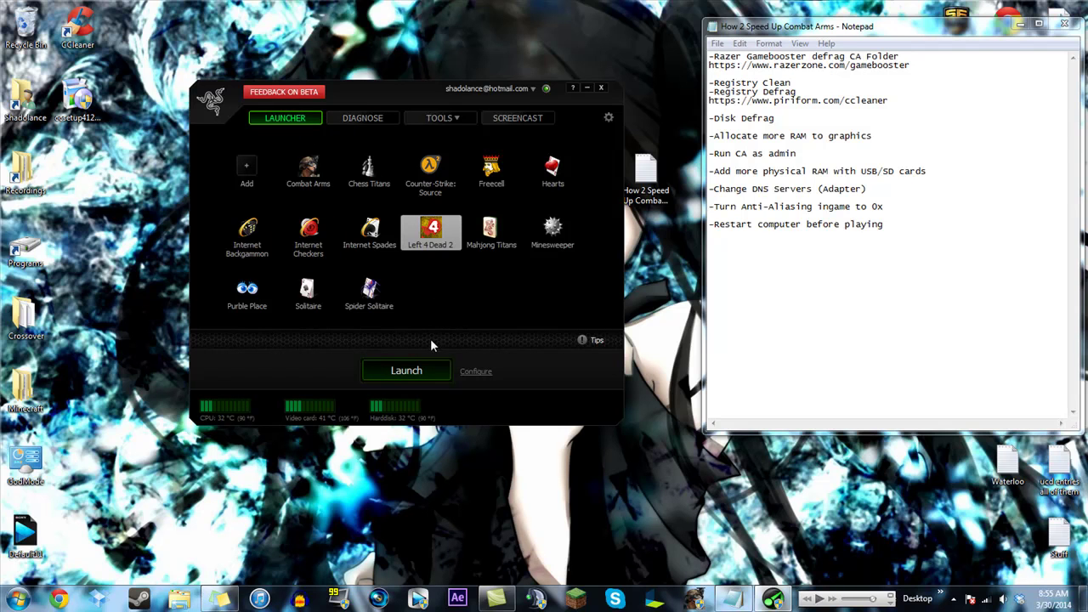
left_click(601, 87)
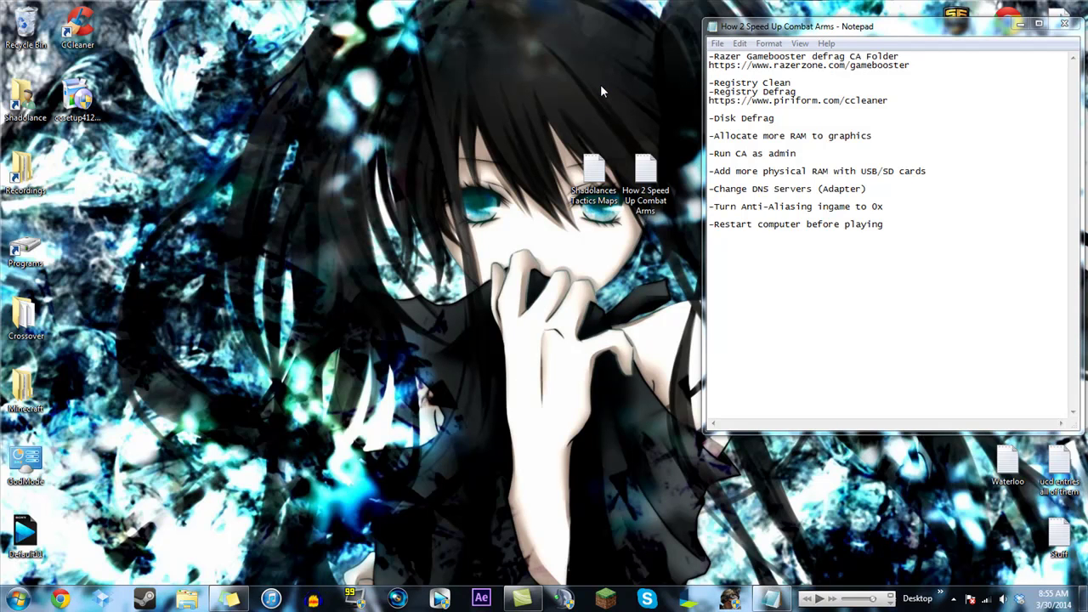
left_click(933, 232)
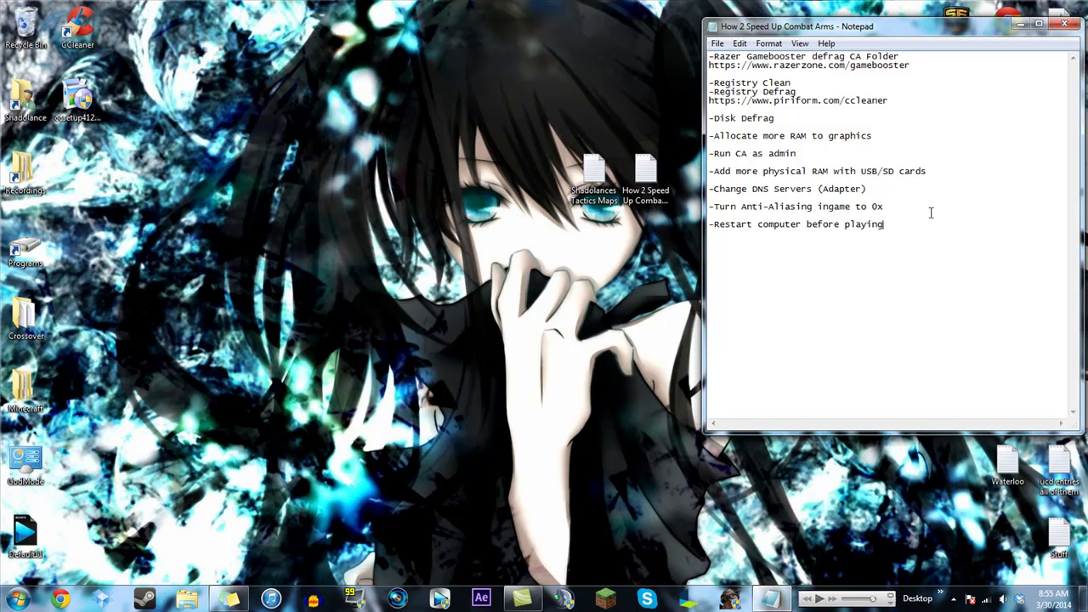
left_click(948, 174)
left_click(870, 85)
mouse_move(773, 101)
left_mouse_down()
mouse_move(826, 101)
mouse_move(708, 100)
left_mouse_up()
key("ctrl+c")
left_click(844, 101)
left_click(809, 116)
left_click_drag(892, 101, 709, 101)
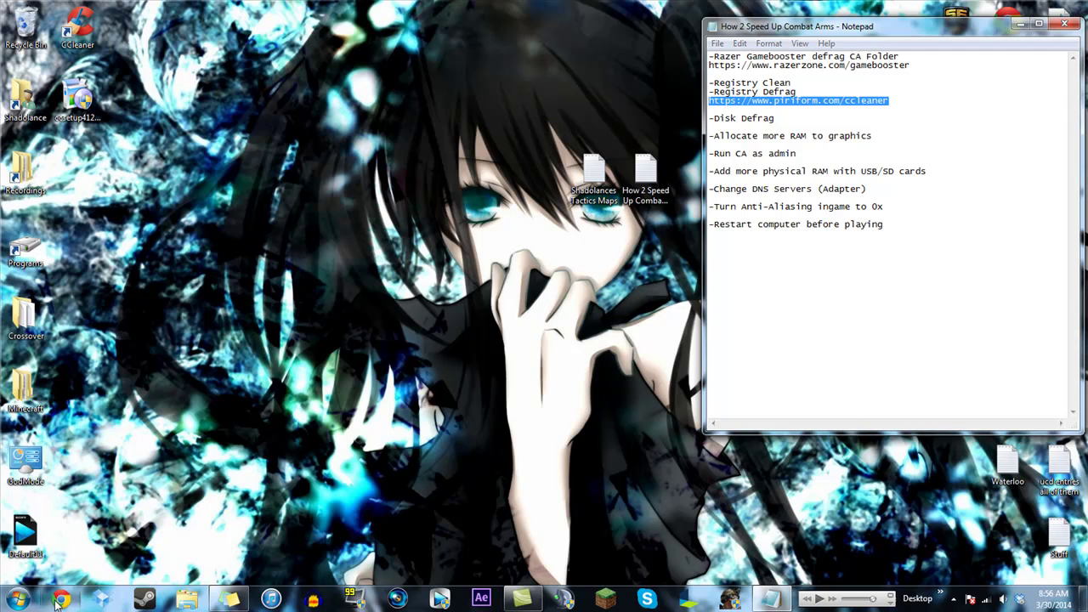
double_click(25, 531)
left_click(259, 40)
key("ctrl+v")
key("Return")
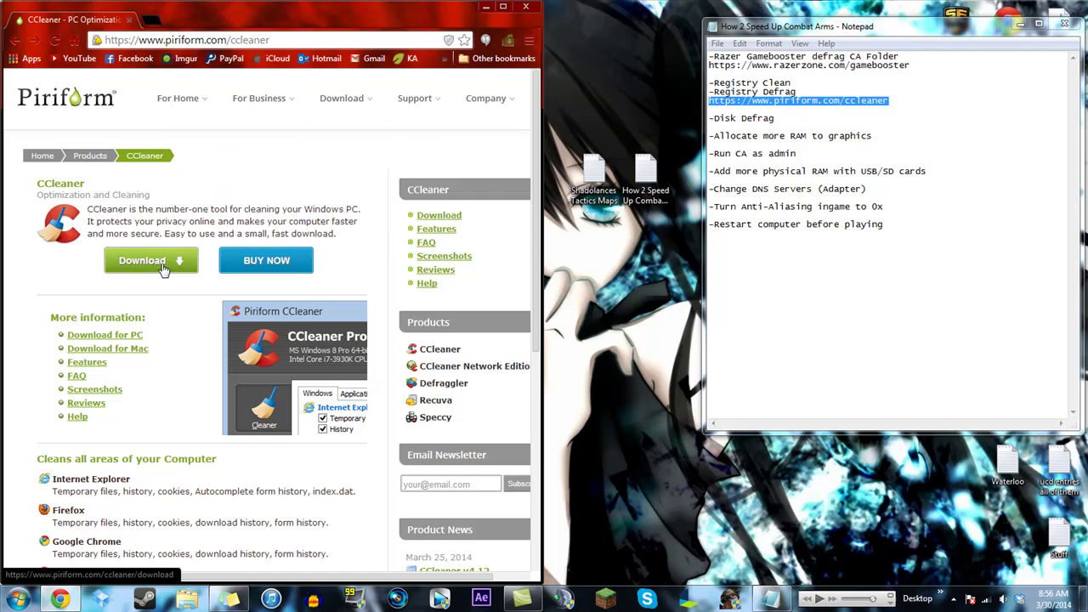
left_click(164, 267)
scroll(227, 258, "down", 2)
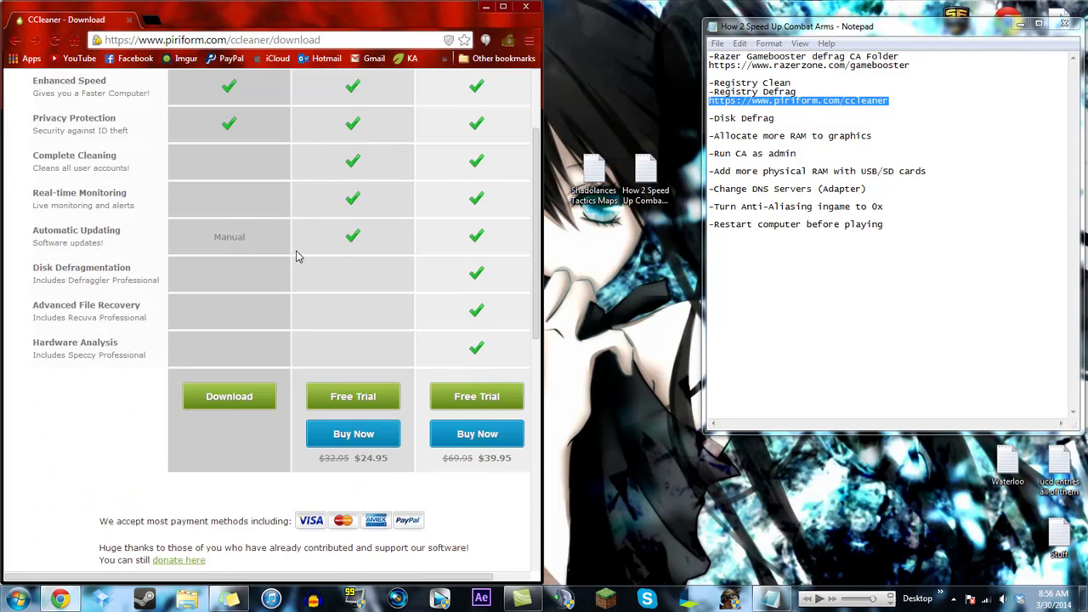
scroll(297, 253, "up", 1)
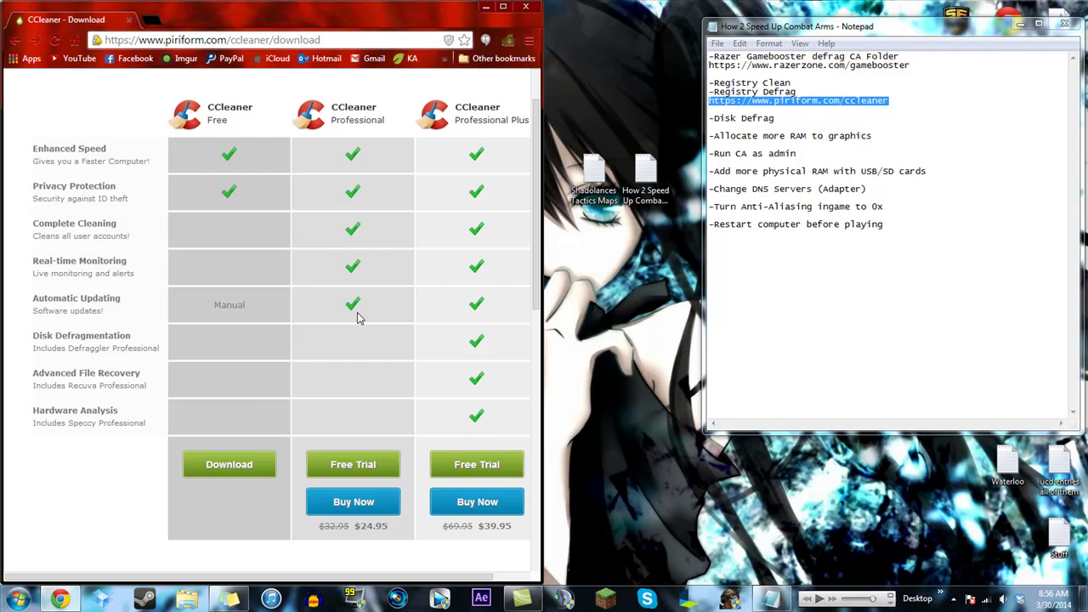
left_click(526, 7)
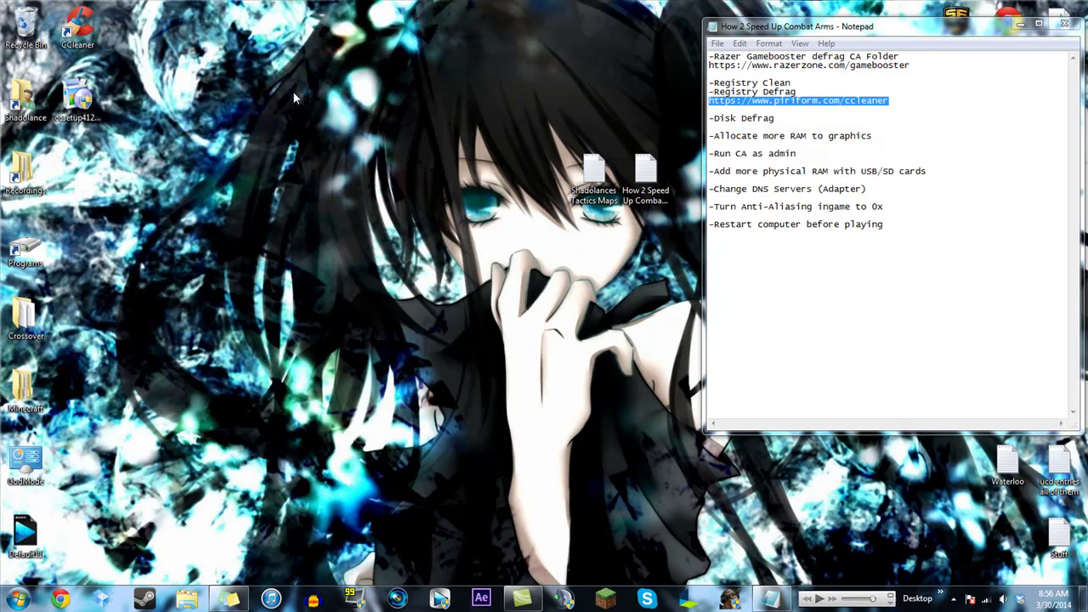
double_click(77, 26)
left_click_drag(542, 126, 308, 24)
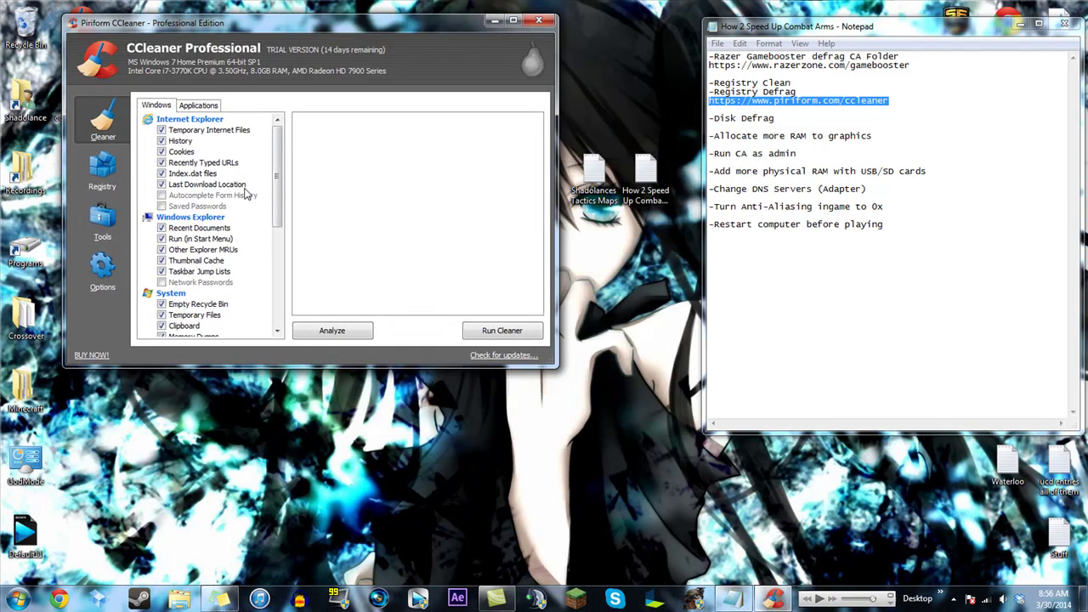
left_click(123, 173)
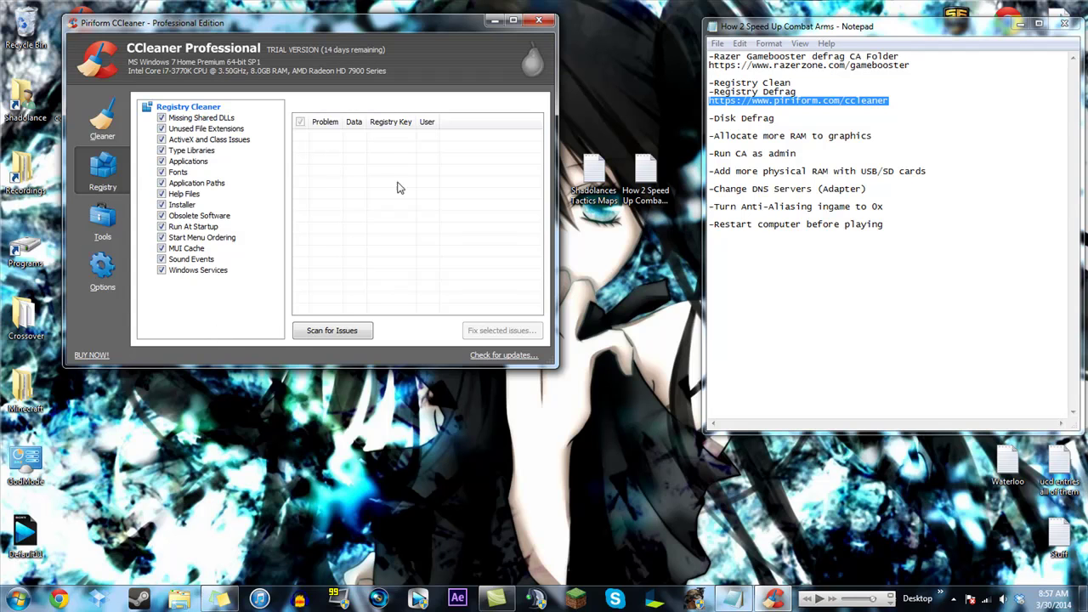
left_click(539, 19)
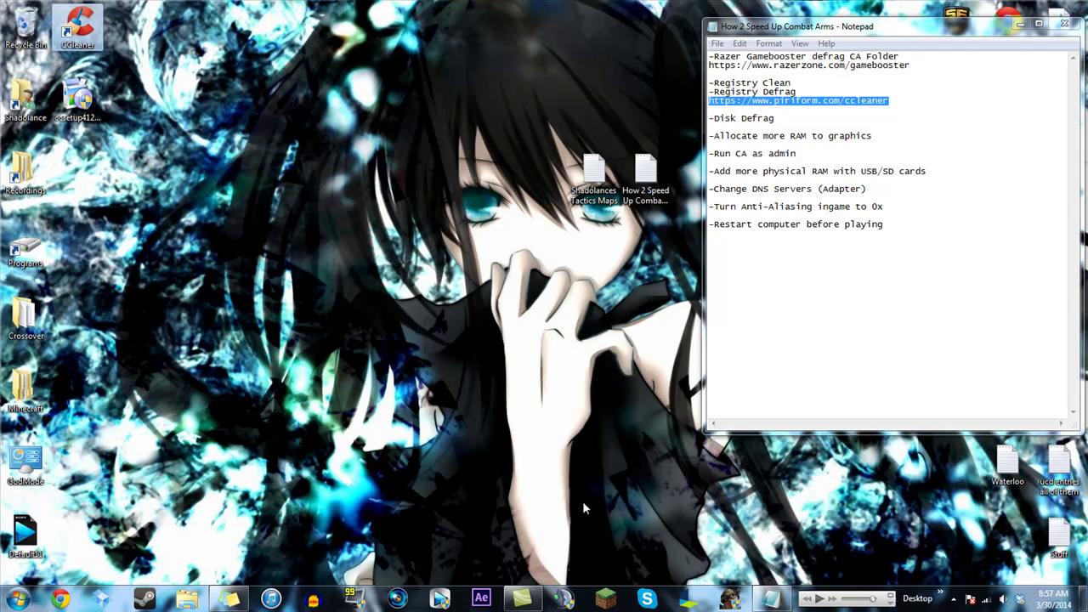
left_click(793, 86)
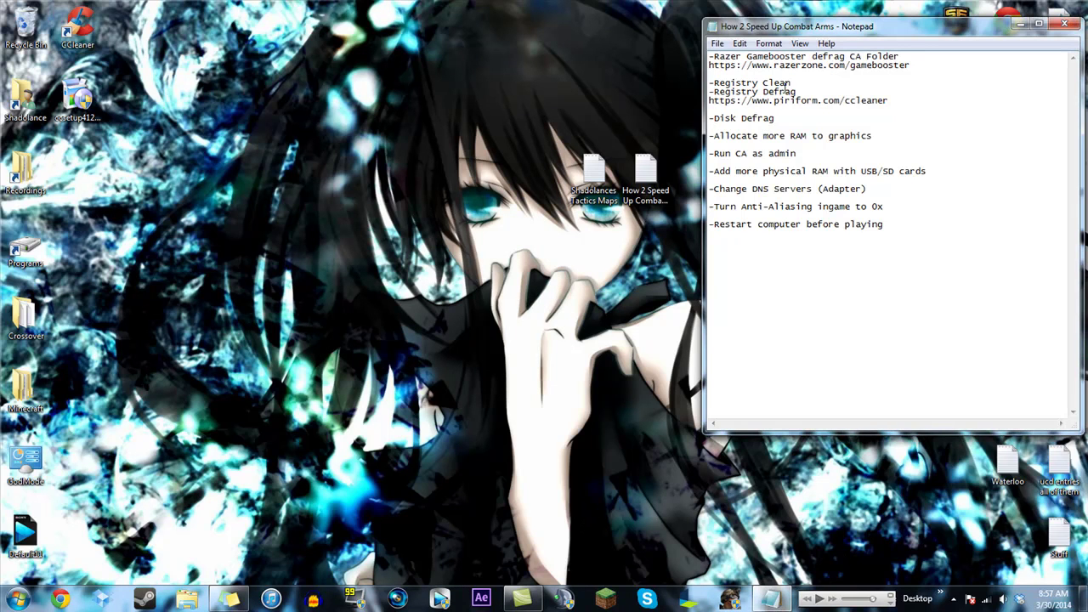
left_click_drag(796, 93, 704, 83)
left_click(796, 117)
left_click_drag(797, 92, 709, 82)
double_click(778, 83)
key("shift+Home")
left_click(808, 83)
left_click_drag(889, 100, 711, 82)
left_click(792, 91)
left_click(17, 599)
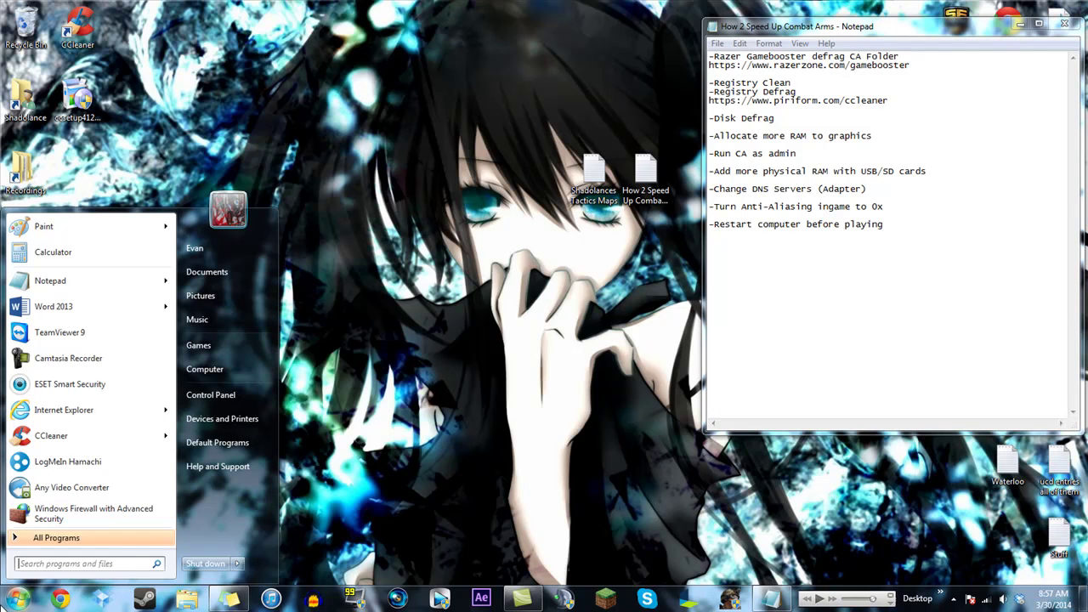
type("d")
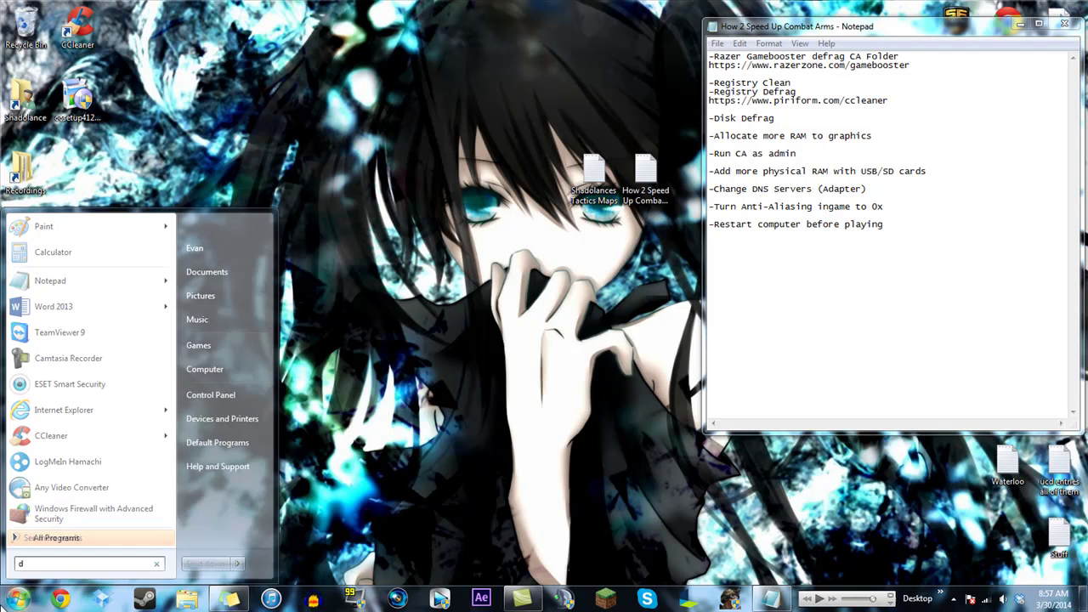
type("isk defrag")
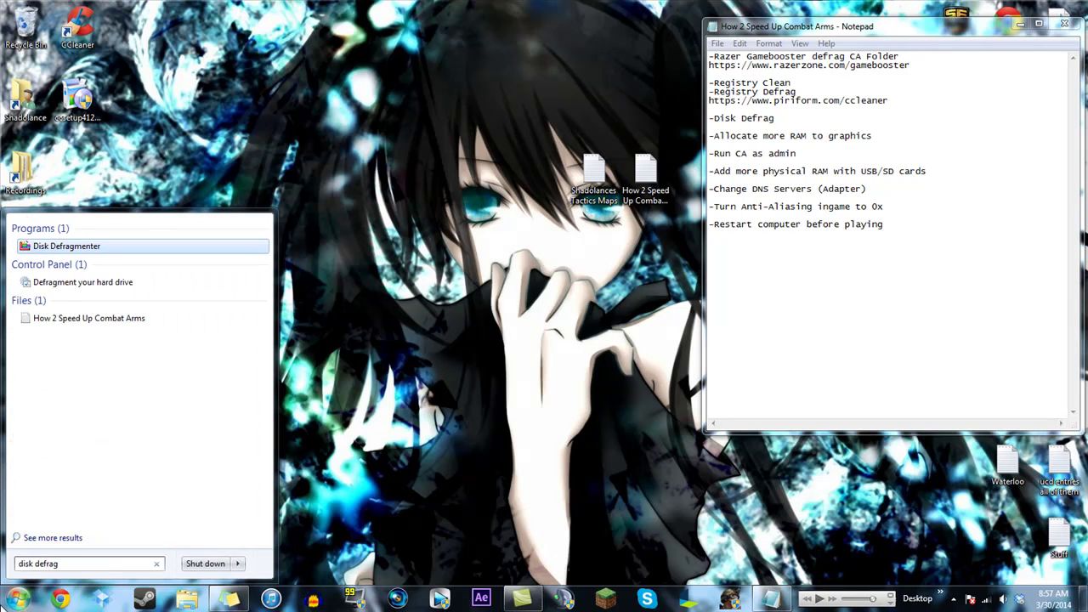
left_click(76, 248)
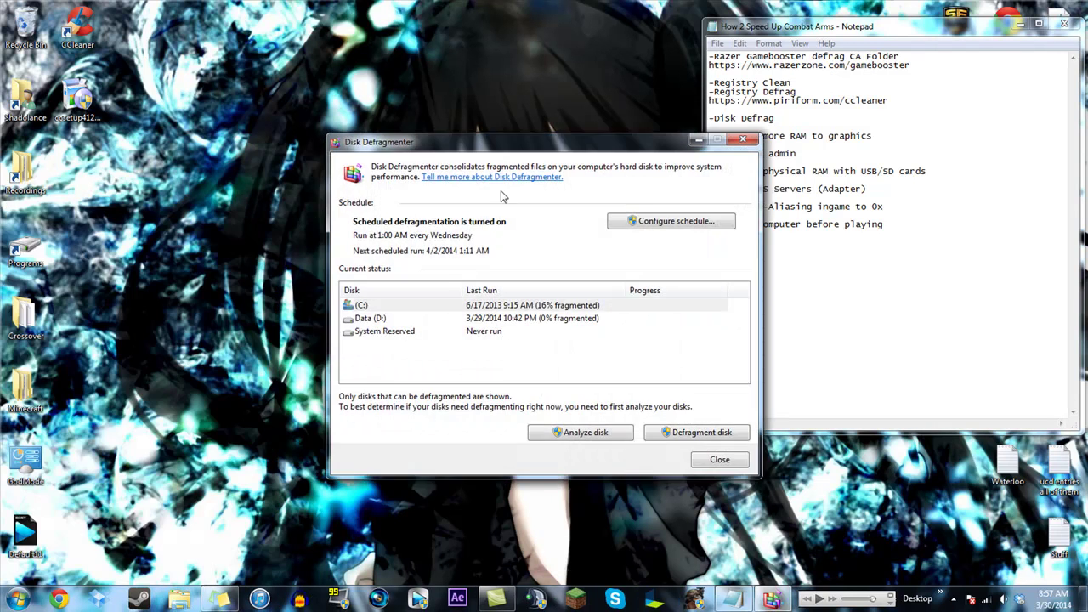
left_click_drag(549, 142, 383, 85)
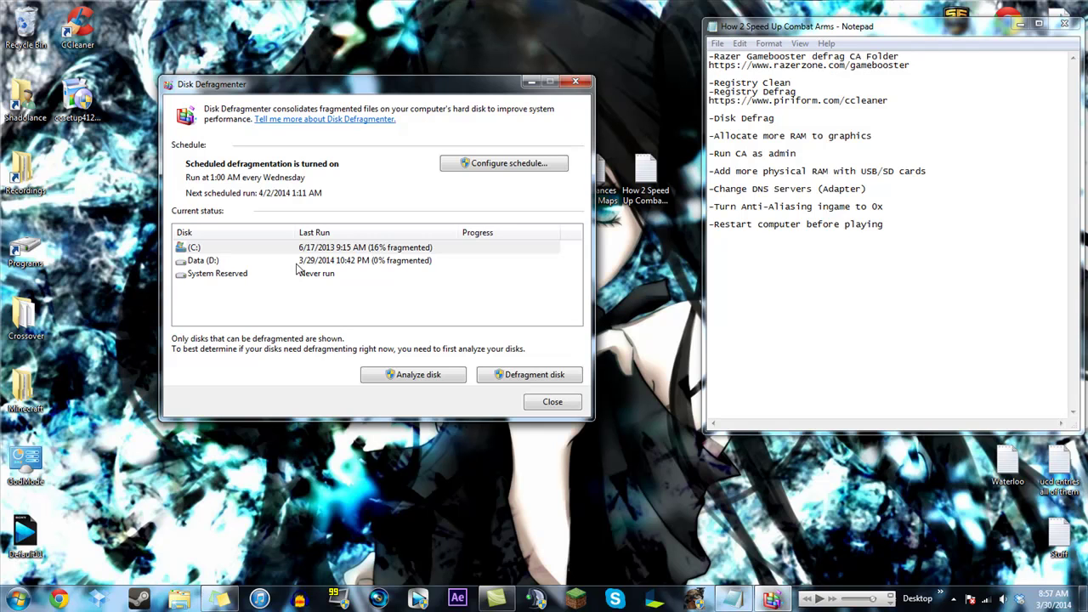
left_click(242, 262)
left_click(348, 248, "ctrl")
left_click(387, 287)
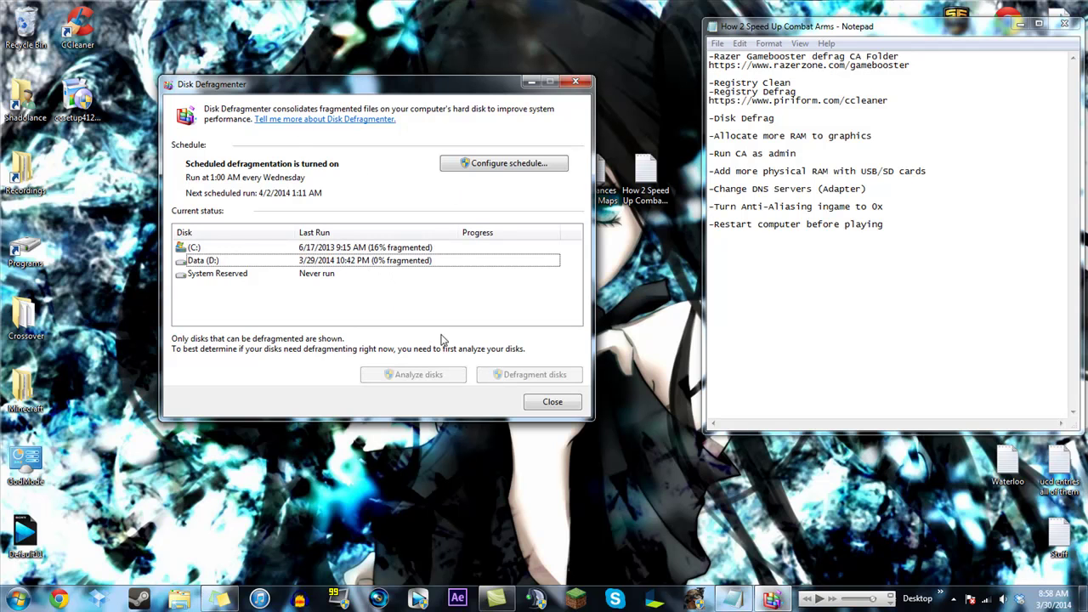
left_click(576, 83)
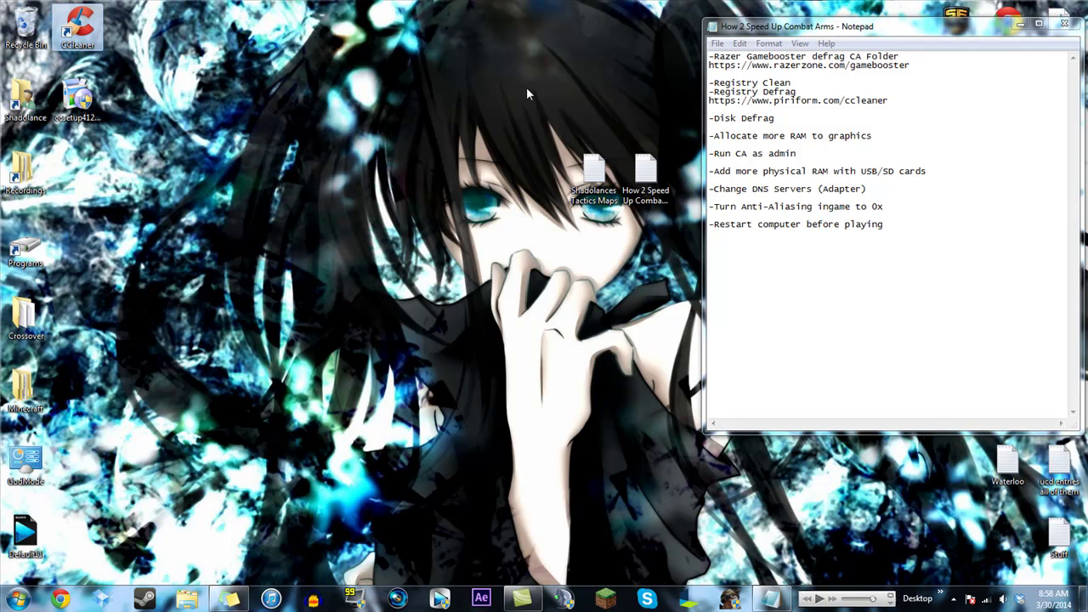
Step: Highlight and clear the Razer Gamebooster and Disk Defrag checklist lines while reviewing them
left_click(932, 66)
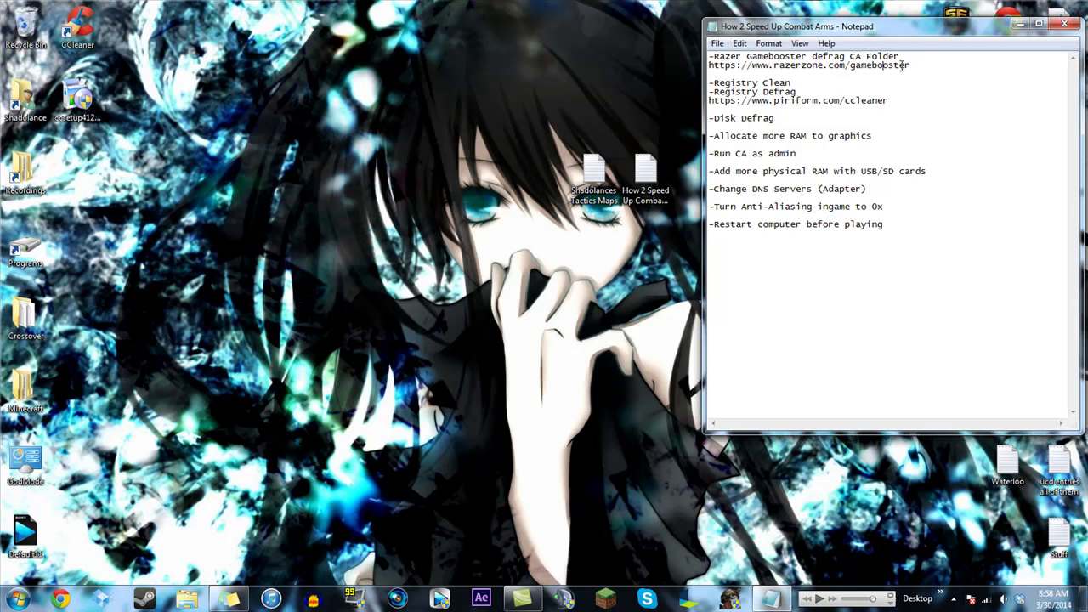
left_click_drag(933, 66, 710, 56)
left_click(798, 197)
left_click_drag(786, 120, 703, 125)
left_click(752, 156)
left_click_drag(910, 66, 714, 56)
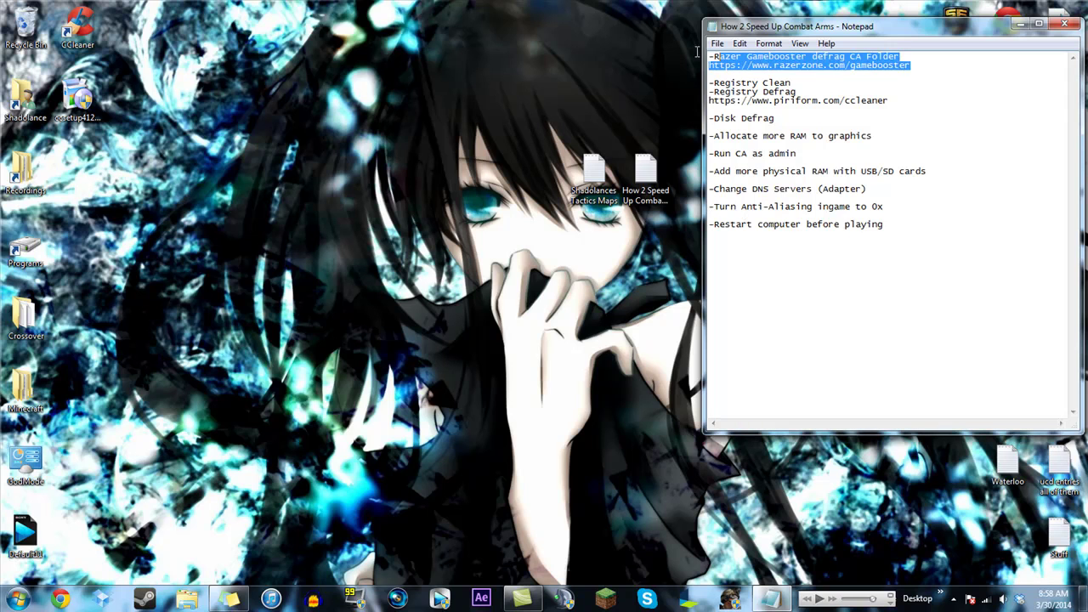
left_click(835, 182)
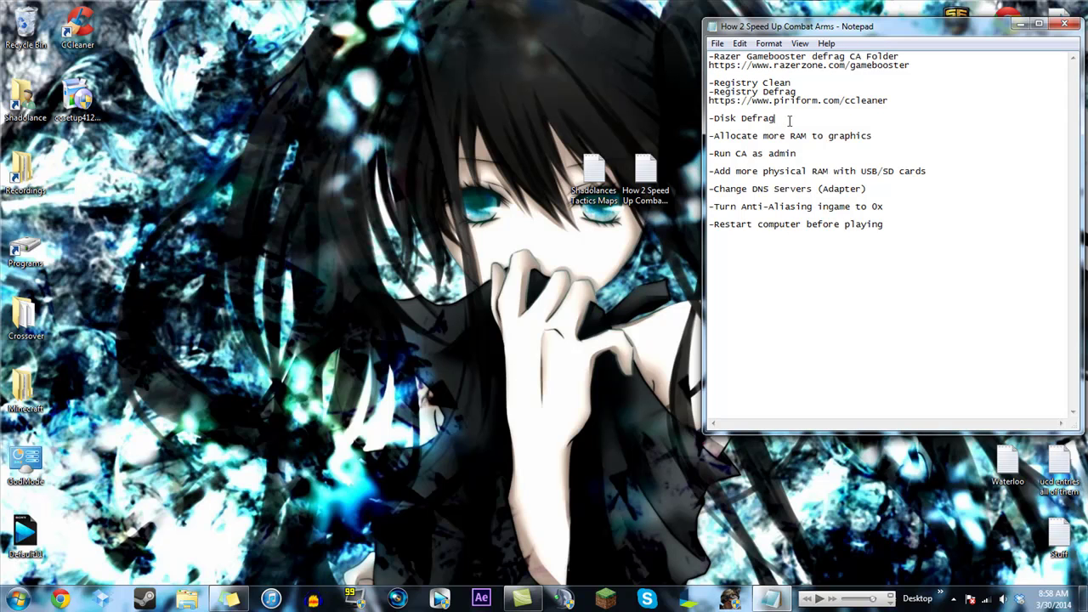
left_click_drag(775, 119, 708, 119)
left_click(804, 147)
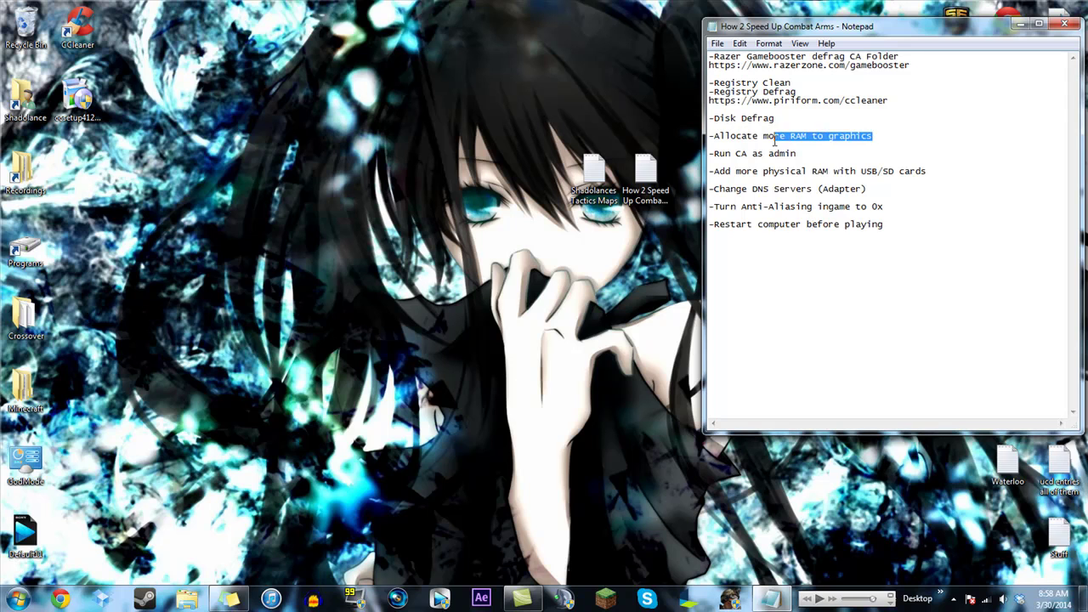
Step: Highlight the Allocate more RAM to graphics and Run CA as admin lines, then clear them
left_click_drag(884, 136, 716, 136)
left_click(714, 139)
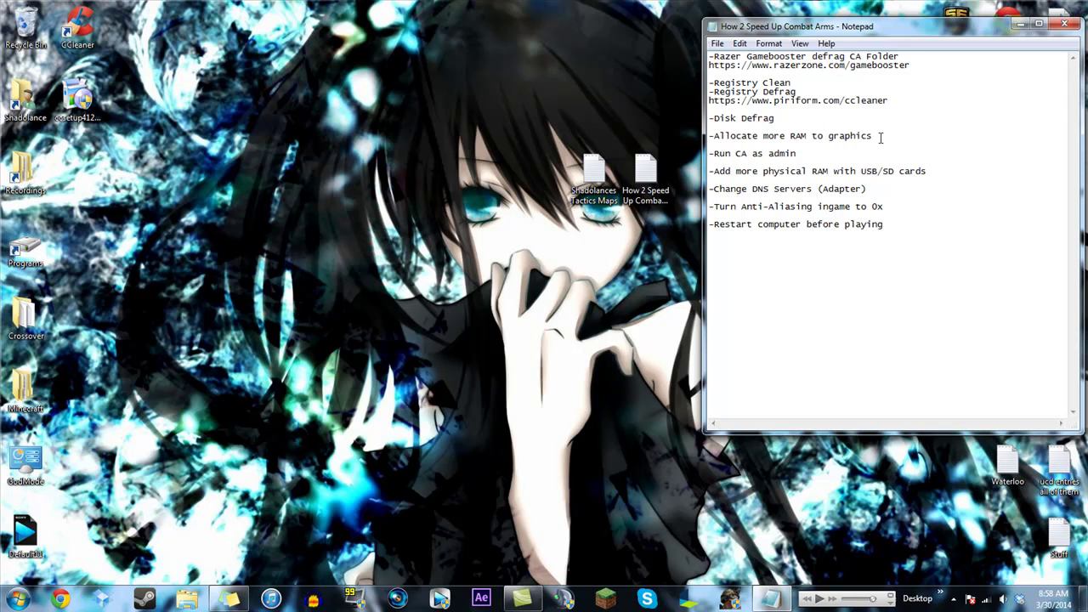
left_click_drag(878, 137, 711, 139)
left_click_drag(803, 153, 710, 156)
left_click_drag(873, 136, 710, 140)
left_click(744, 160)
Step: Reach Performance Options via Computer > Properties > Advanced system settings > Performance Settings
key("super")
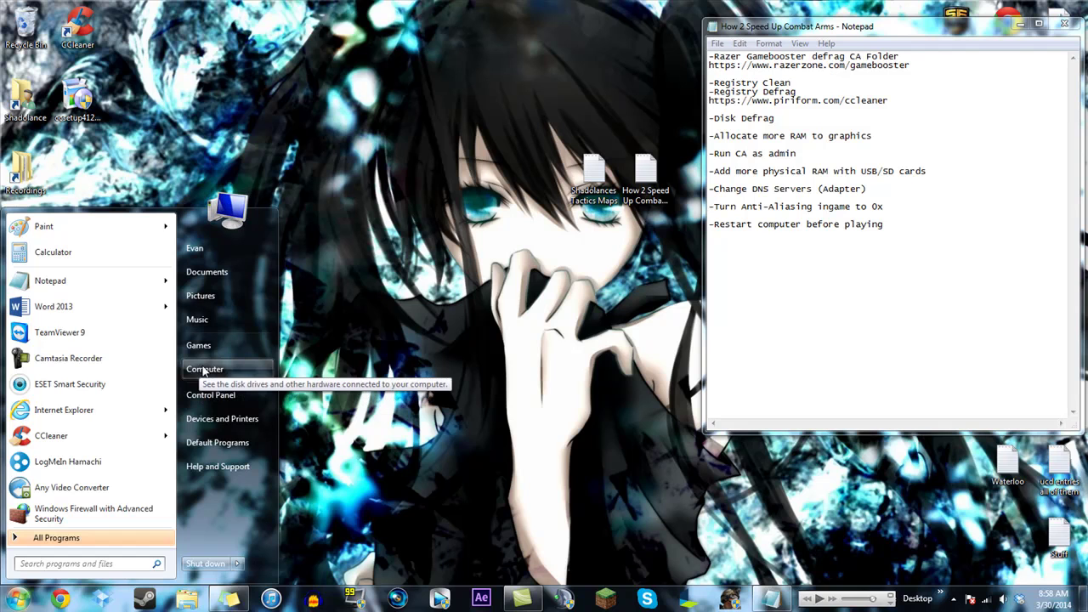
right_click(206, 371)
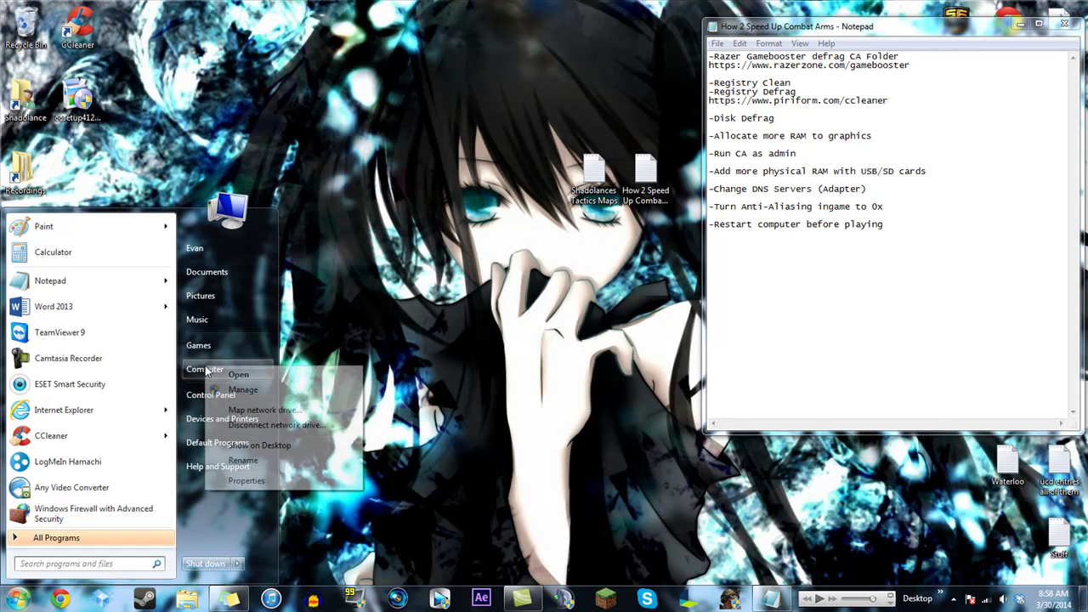
left_click(272, 481)
left_click_drag(476, 92, 306, 36)
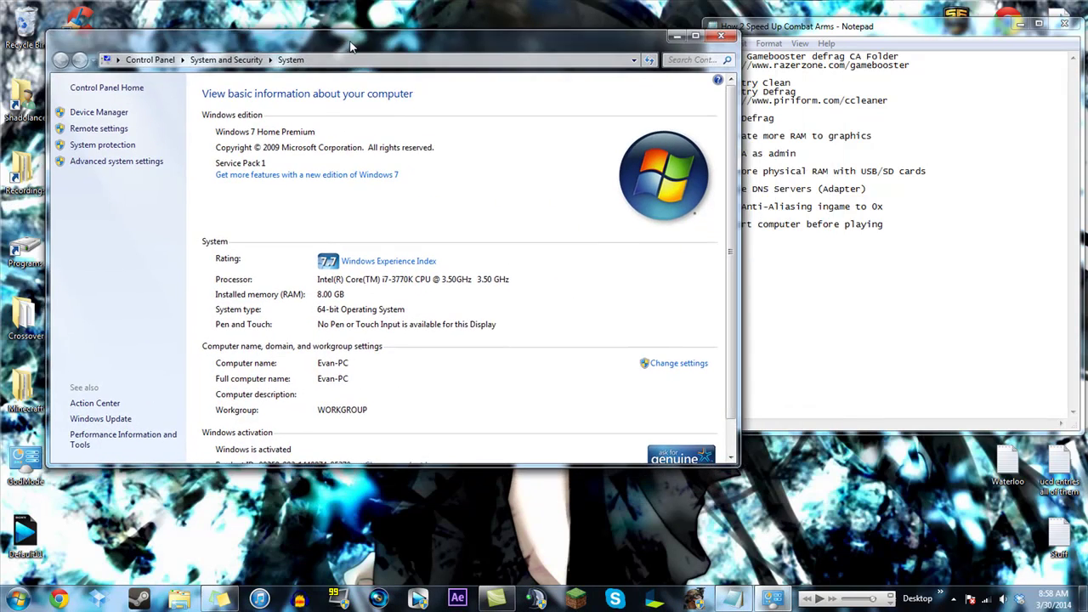
left_click(110, 162)
left_click_drag(226, 48, 356, 63)
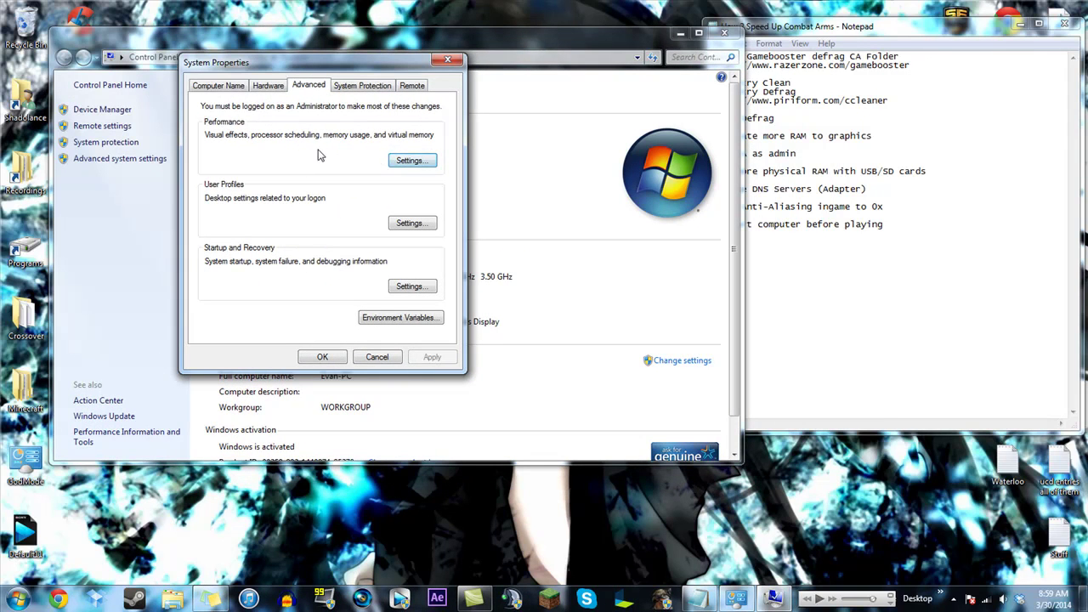
left_click(412, 162)
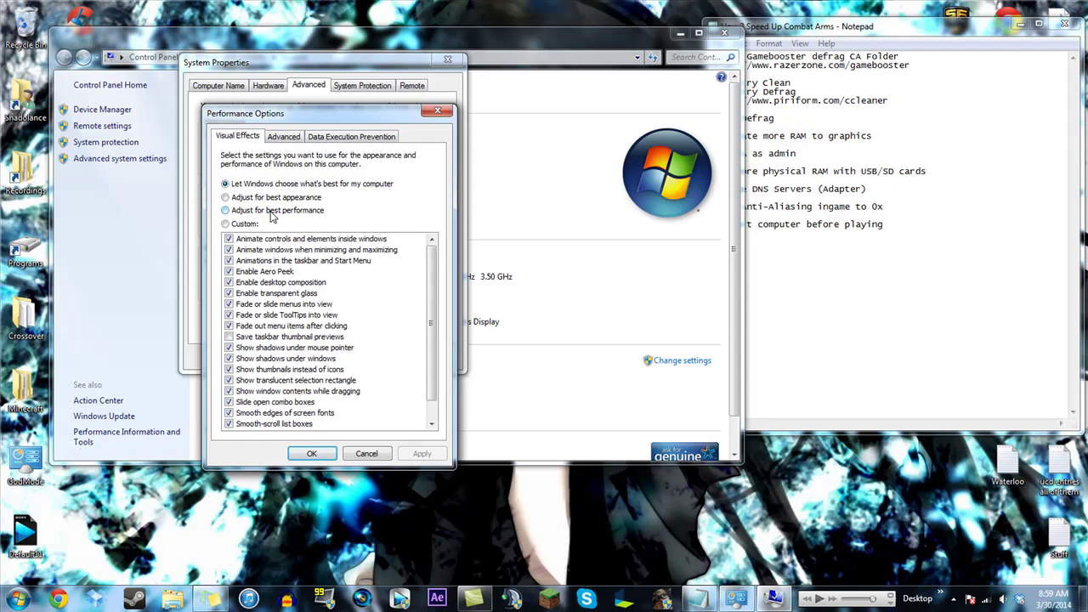
Step: Inspect Virtual Memory from the Advanced tab, trying custom size but leaving paging file automatically managed
left_click(292, 137)
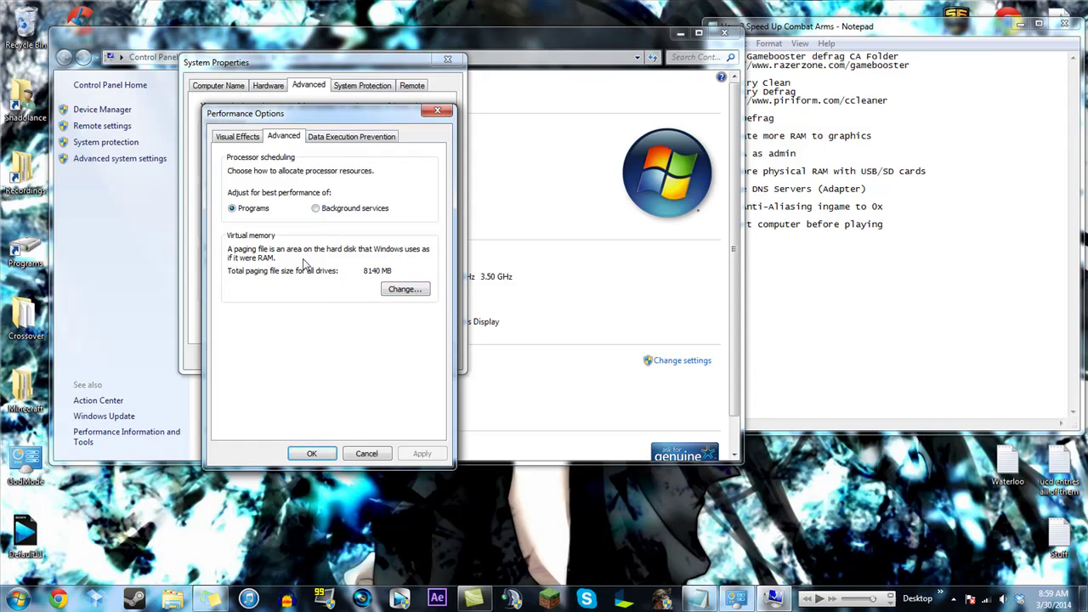
left_click(399, 289)
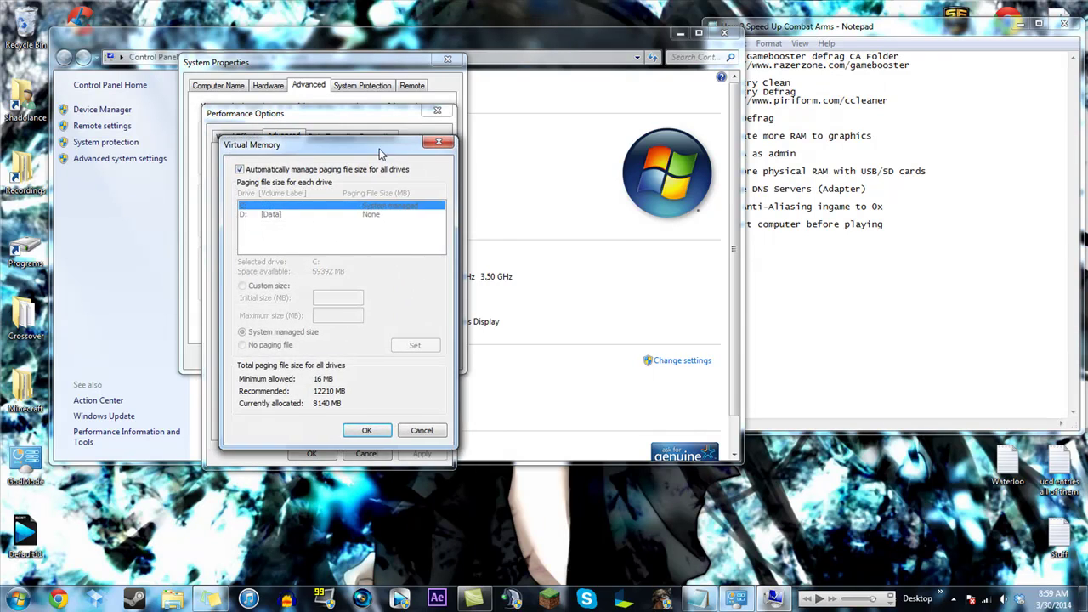
left_click_drag(362, 153, 544, 153)
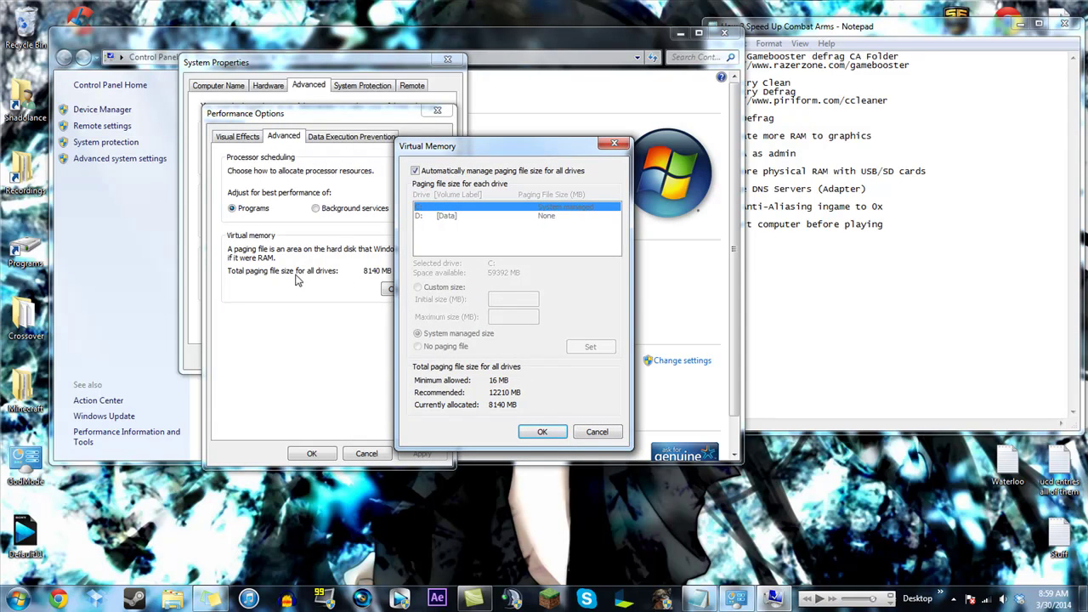
left_click_drag(500, 151, 368, 147)
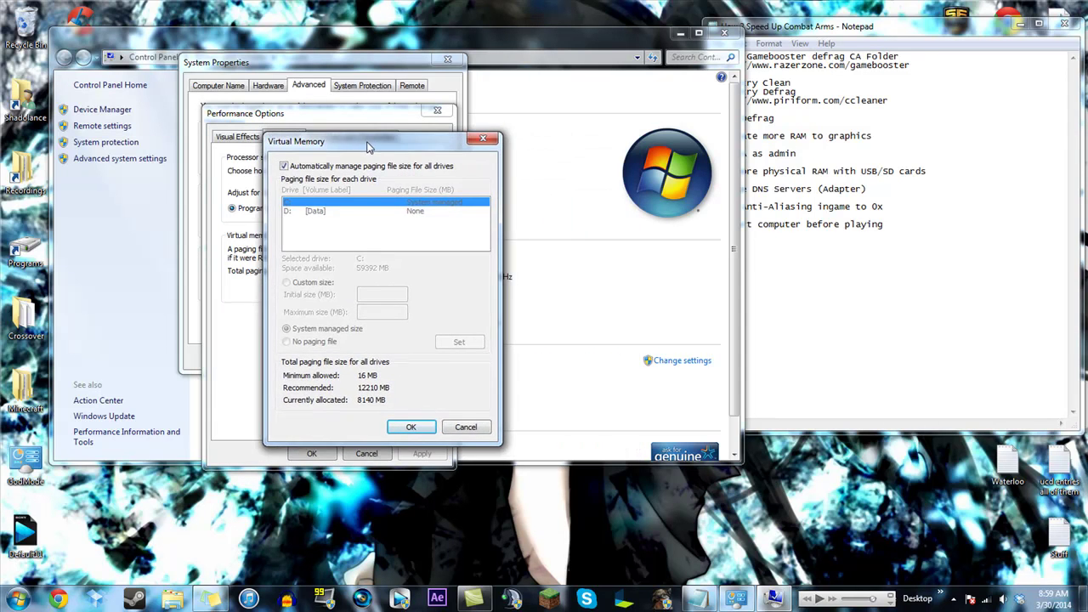
left_click(284, 166)
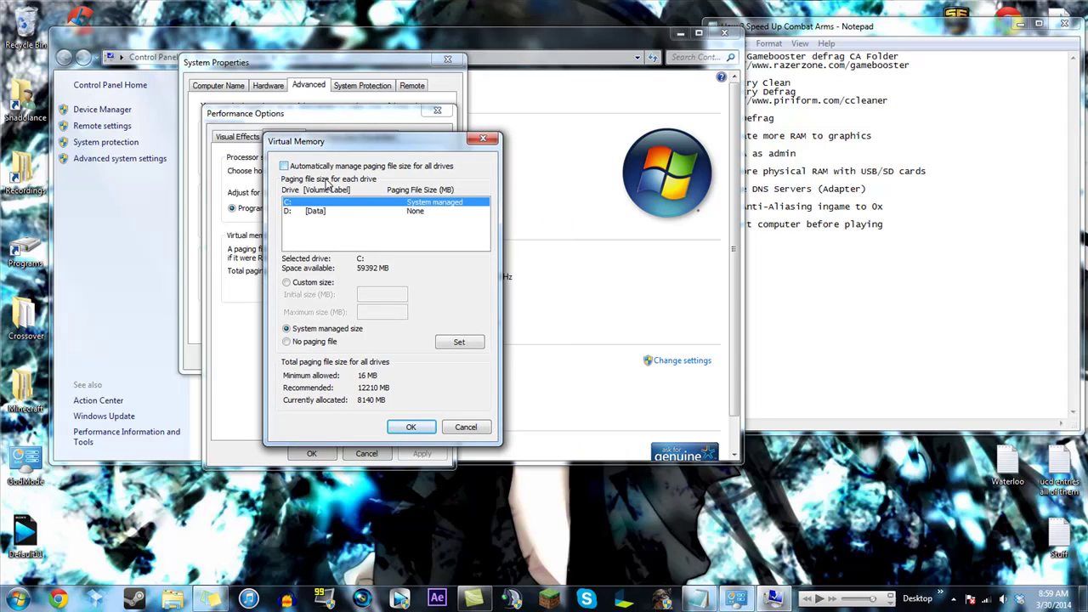
left_click(288, 283)
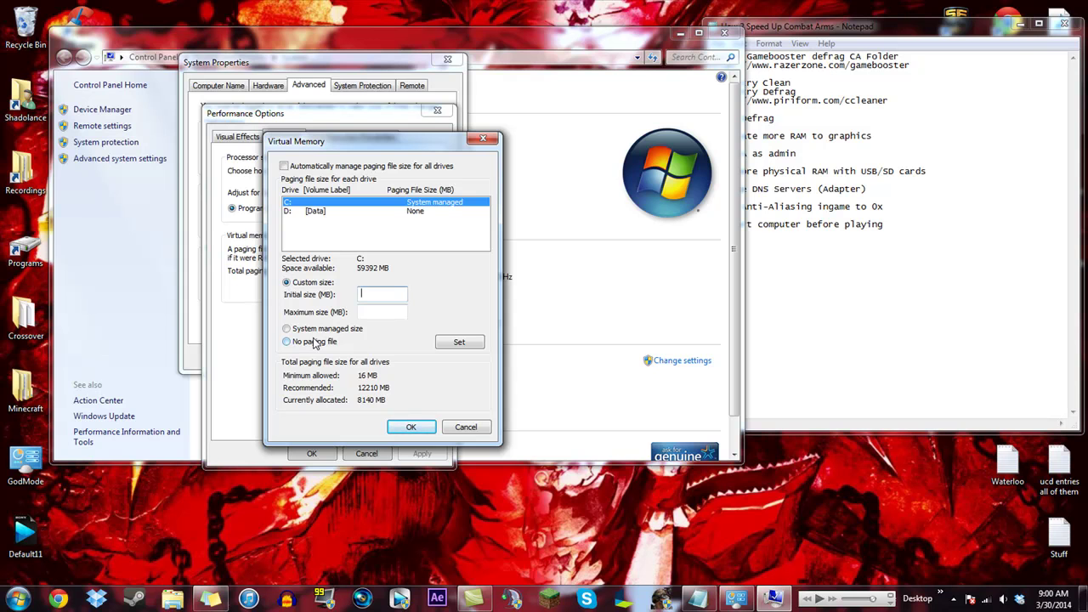
left_click(284, 166)
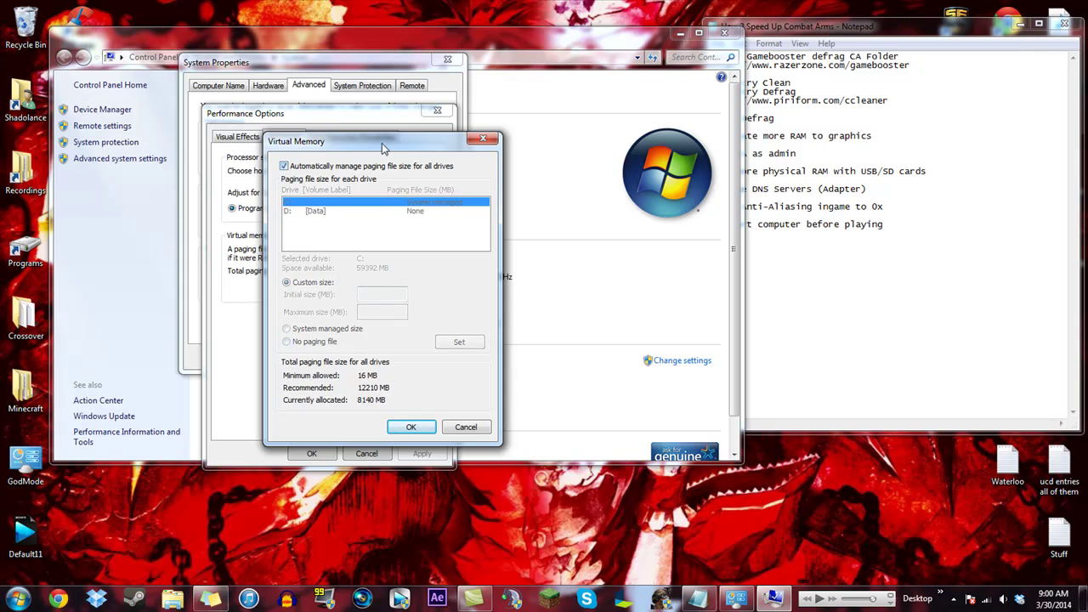
Step: Close the Virtual Memory, Performance Options, System Properties and System windows
left_click(483, 141)
left_click(437, 110)
left_click(453, 62)
left_click(724, 32)
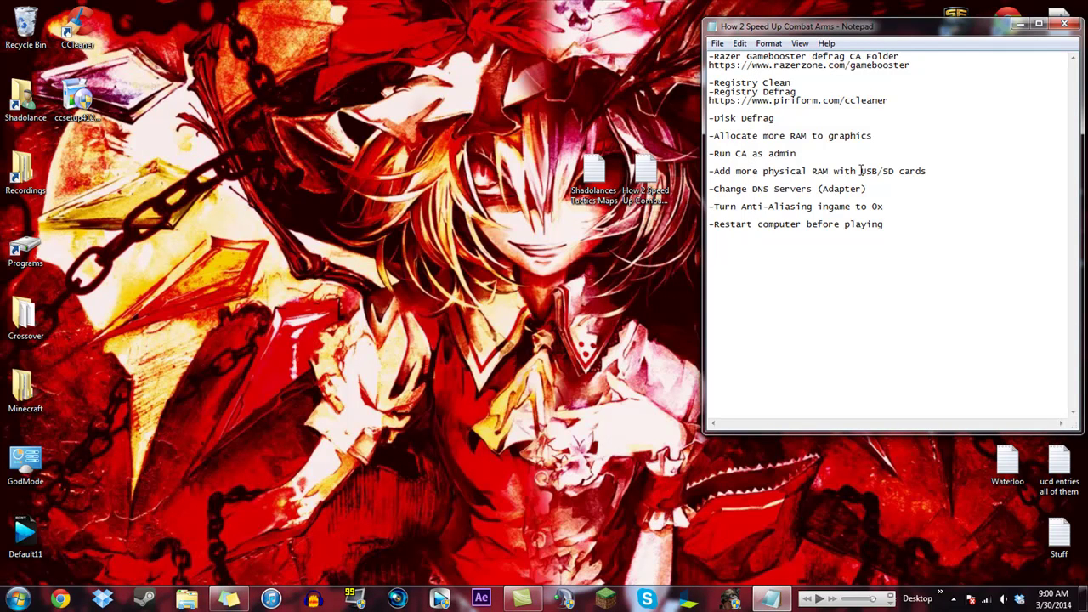
Step: Highlight the 'RAM with USB/SD cards' tip and open the ReadyBoost help article via a 'readyboost' search
double_click(824, 170)
left_click_drag(833, 170, 928, 174)
key("super")
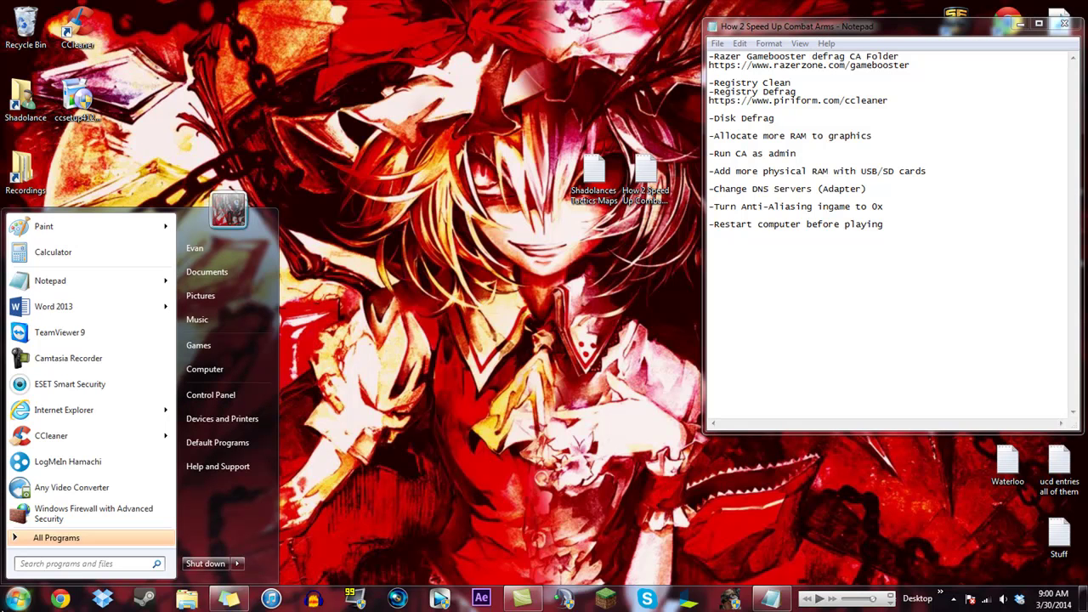
type("re")
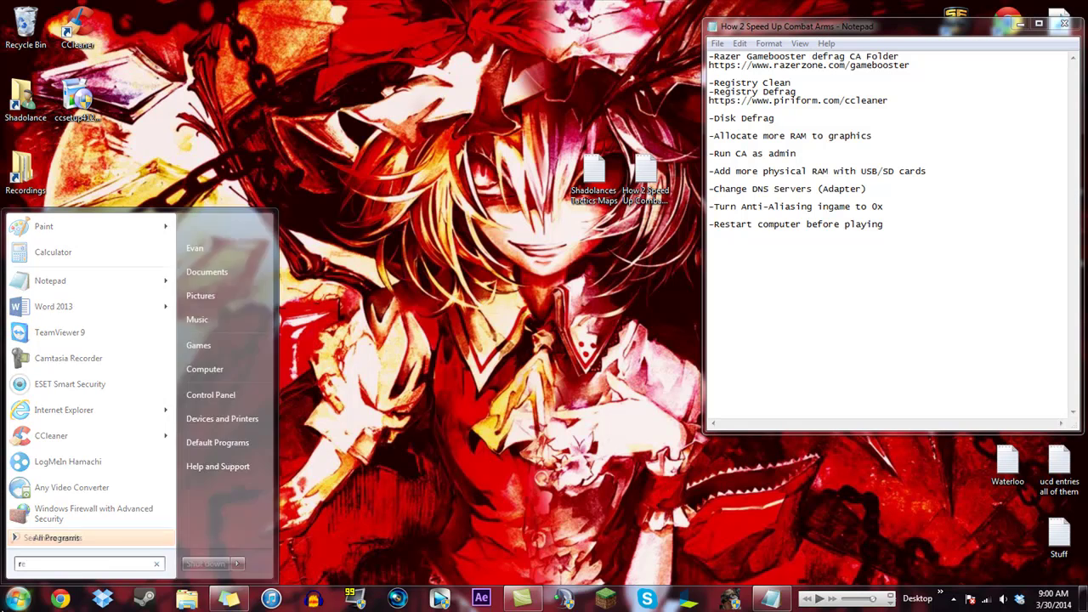
type("adyboost")
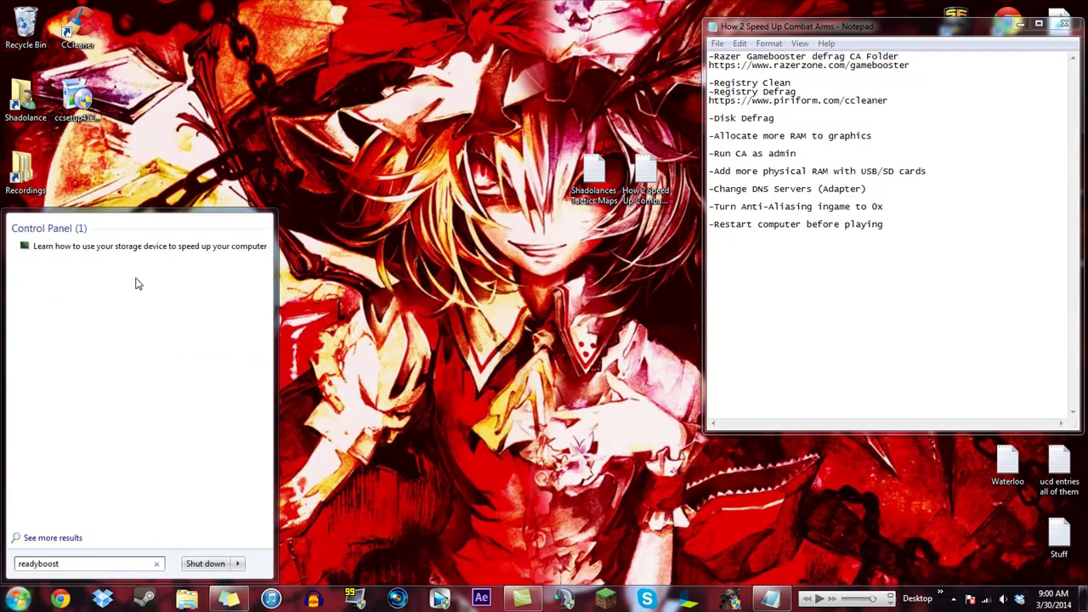
left_click(102, 247)
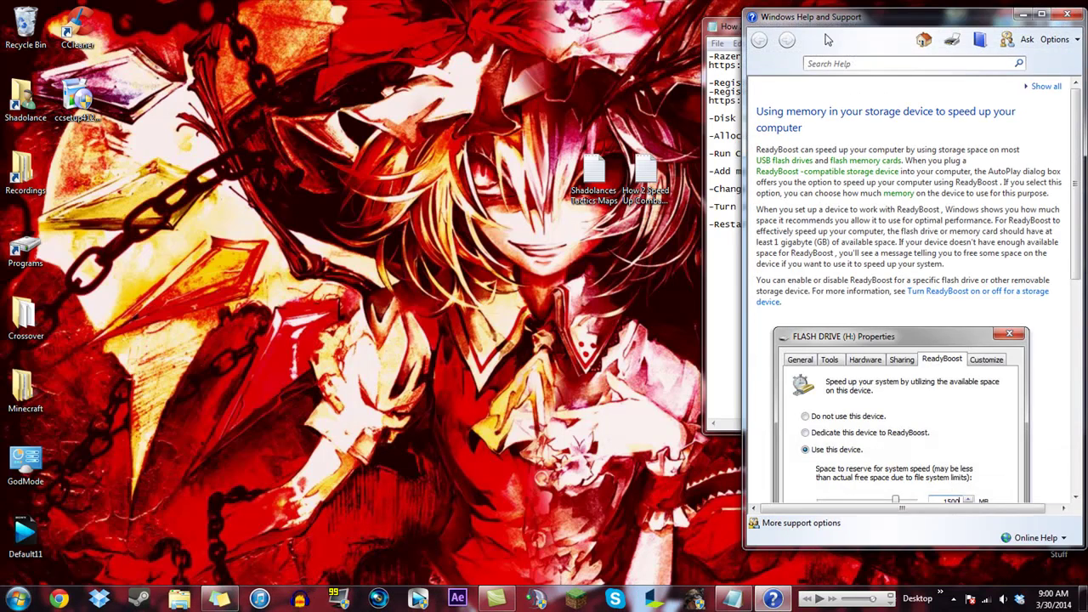
Step: Move the ReadyBoost article left, scroll through it, and continue without scanning drive E:
left_click_drag(842, 17, 148, 13)
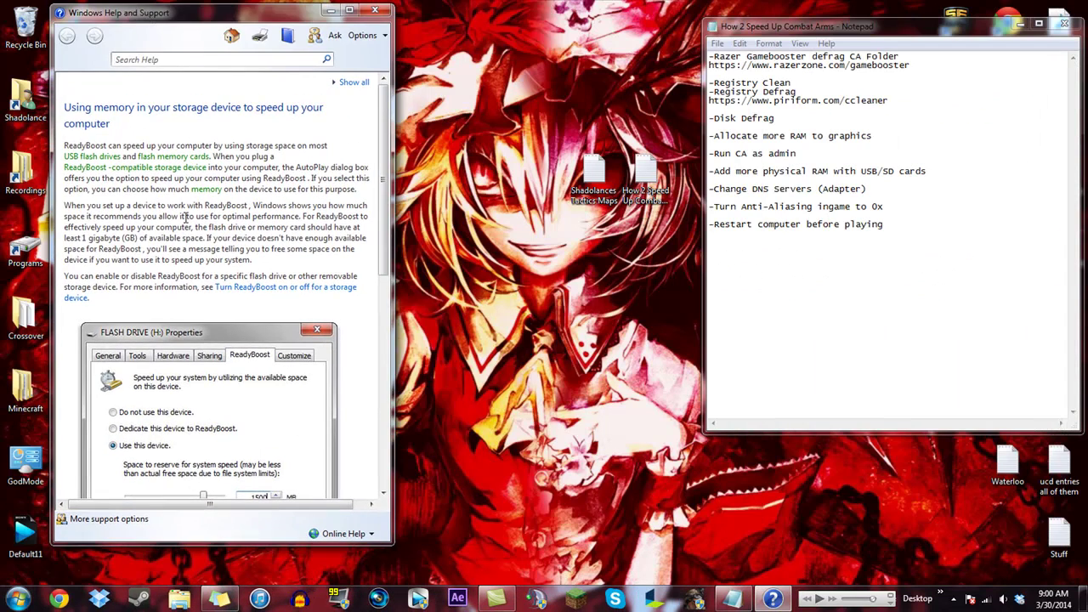
mouse_move(386, 264)
left_mouse_down()
mouse_move(378, 336)
mouse_move(380, 252)
mouse_move(375, 277)
left_mouse_up()
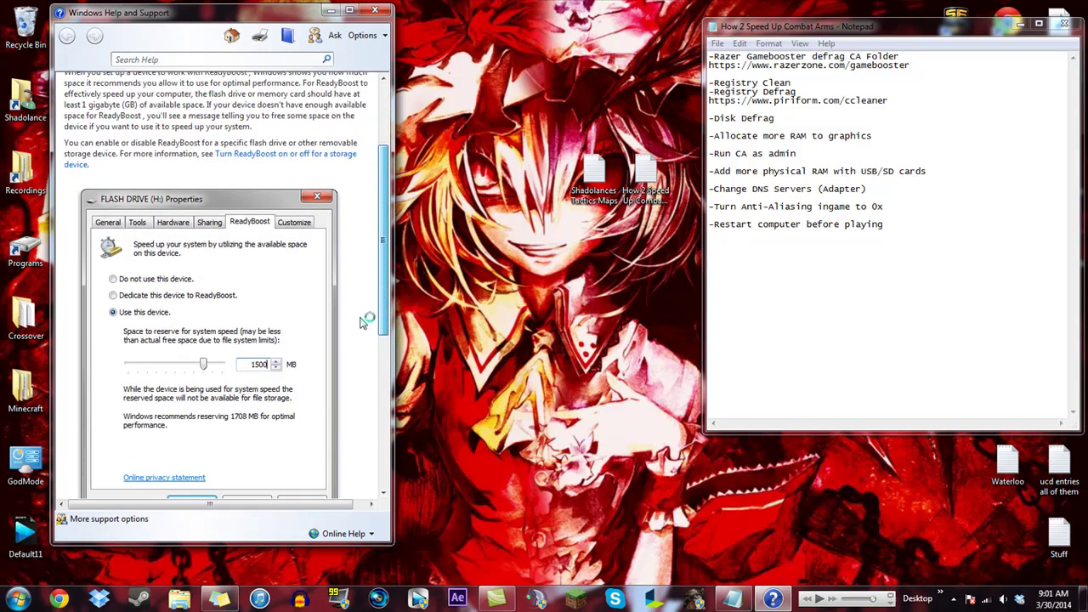
left_click_drag(375, 277, 358, 360)
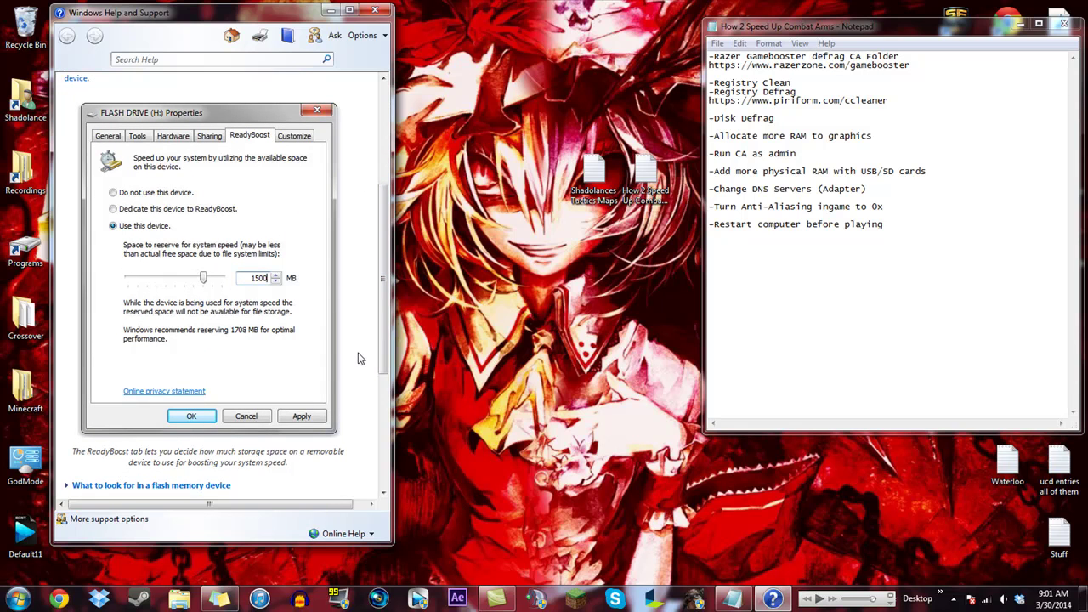
left_click(502, 339)
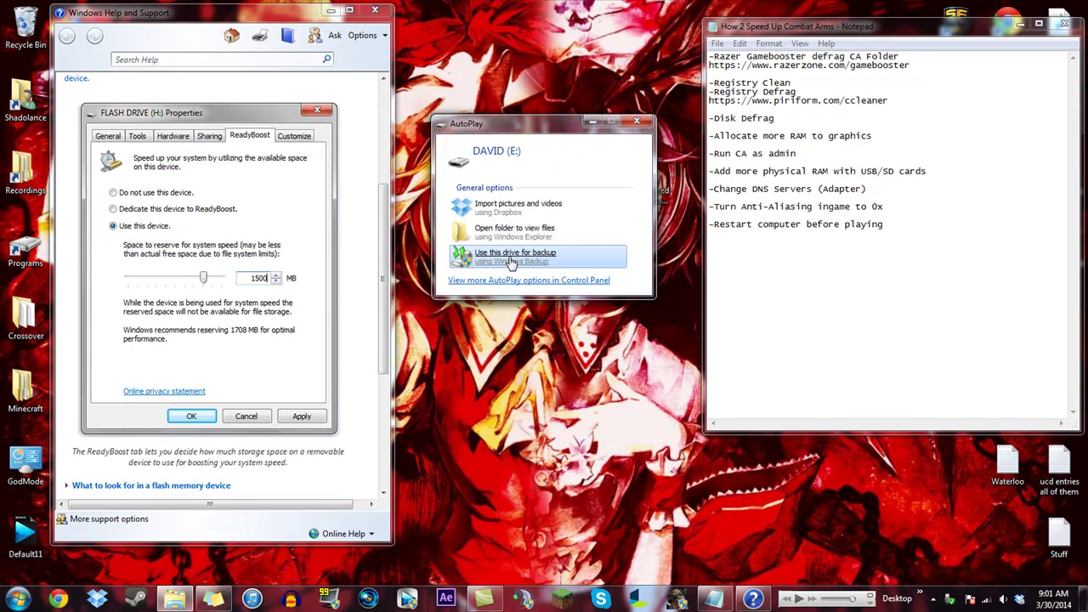
Step: Open drive E:'s Properties from Computer and check its ReadyBoost tab
left_click(636, 121)
left_click(17, 599)
left_click(208, 369)
right_click(685, 198)
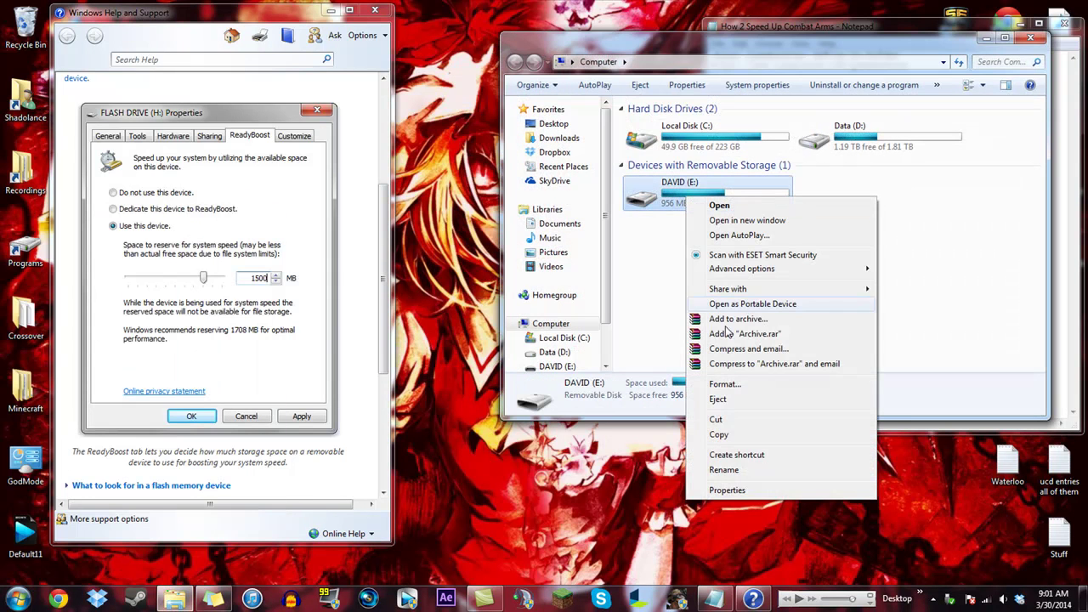
left_click(724, 491)
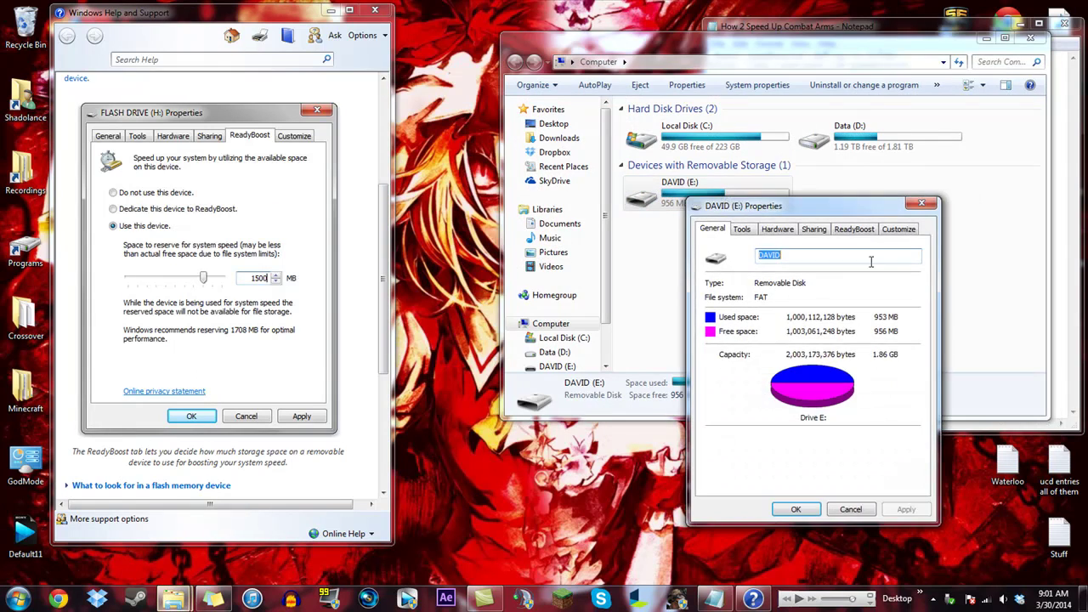
left_click(1031, 37)
left_click_drag(817, 212, 551, 66)
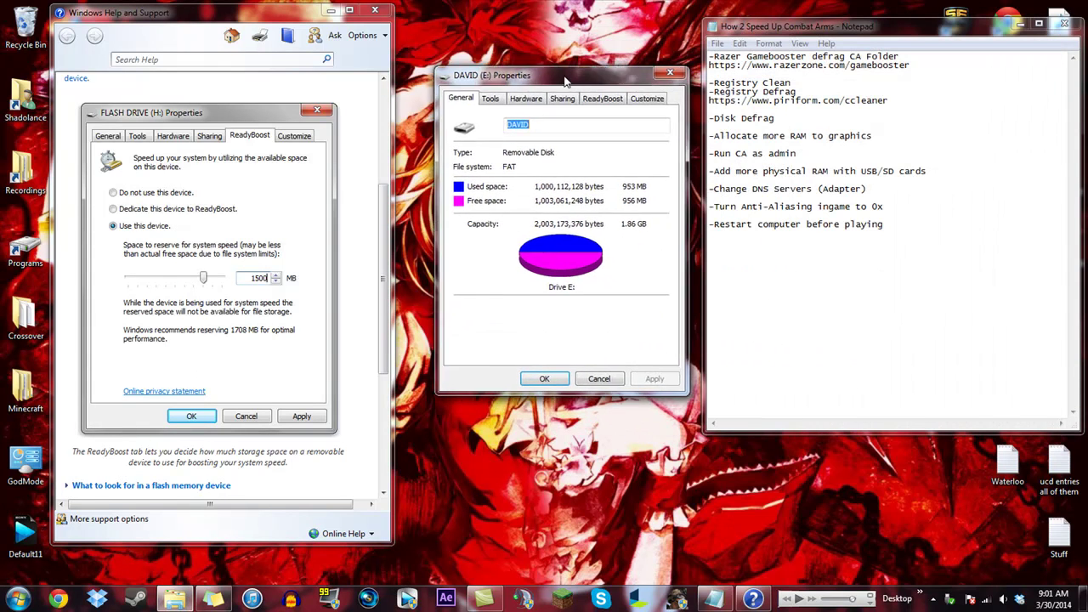
left_click(592, 86)
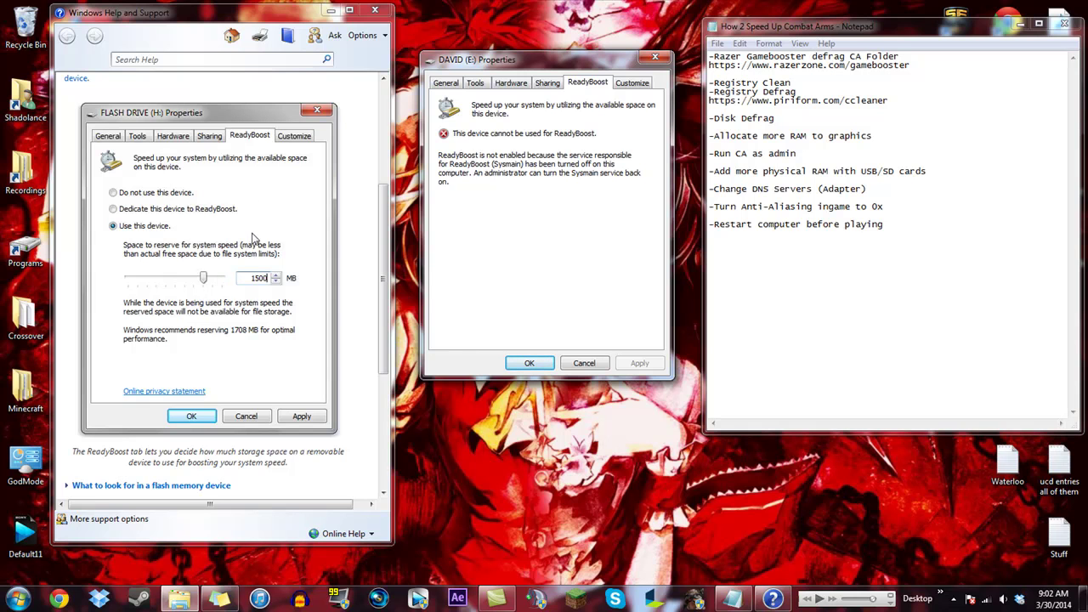
Step: Close the ReadyBoost help article and the drive E: properties
left_click(324, 118)
left_click(388, 10)
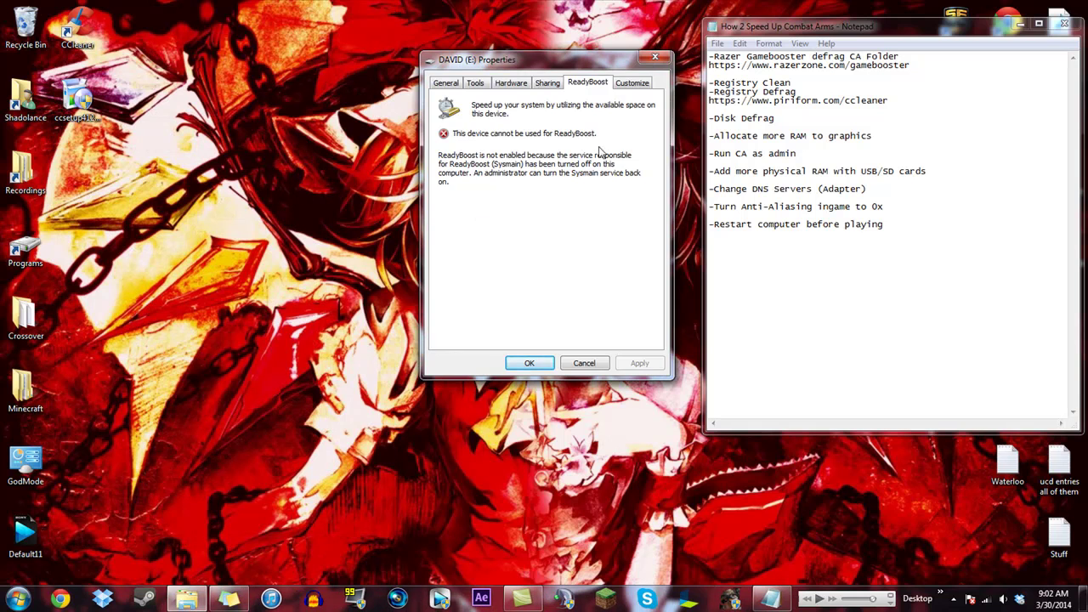
left_click(654, 58)
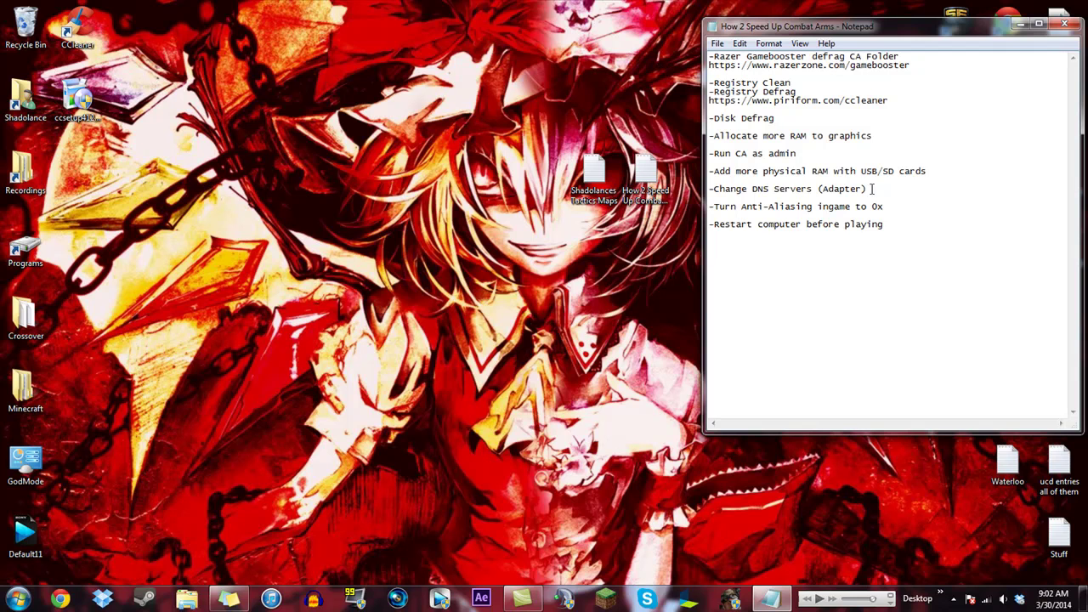
Step: Highlight the Change DNS Servers line and browse Control Panel's Network and Internet settings
left_click_drag(871, 189, 711, 192)
left_click(770, 194)
left_click(13, 595)
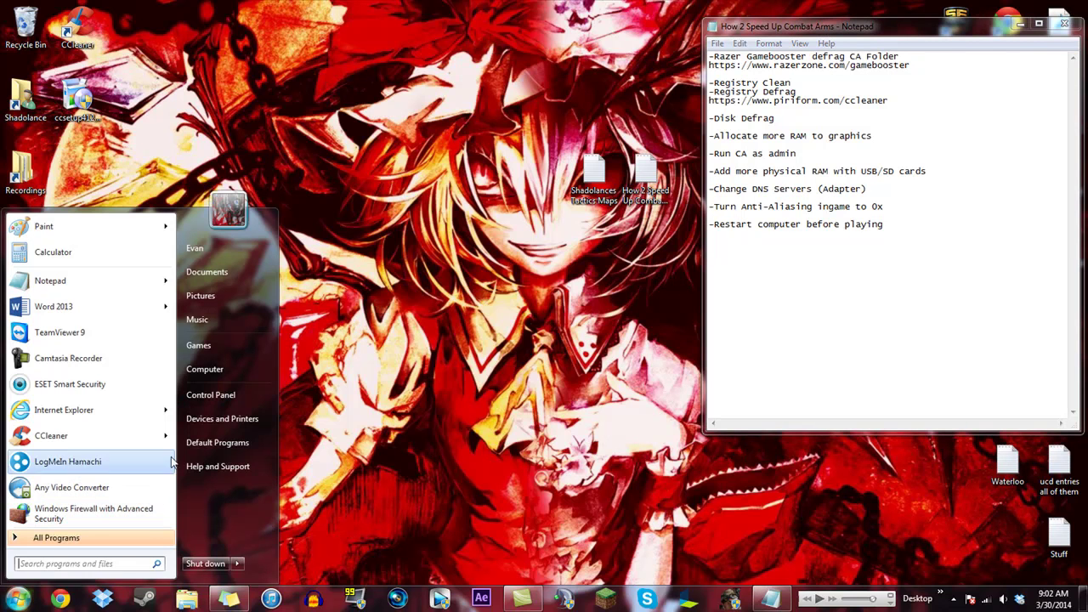
left_click(209, 396)
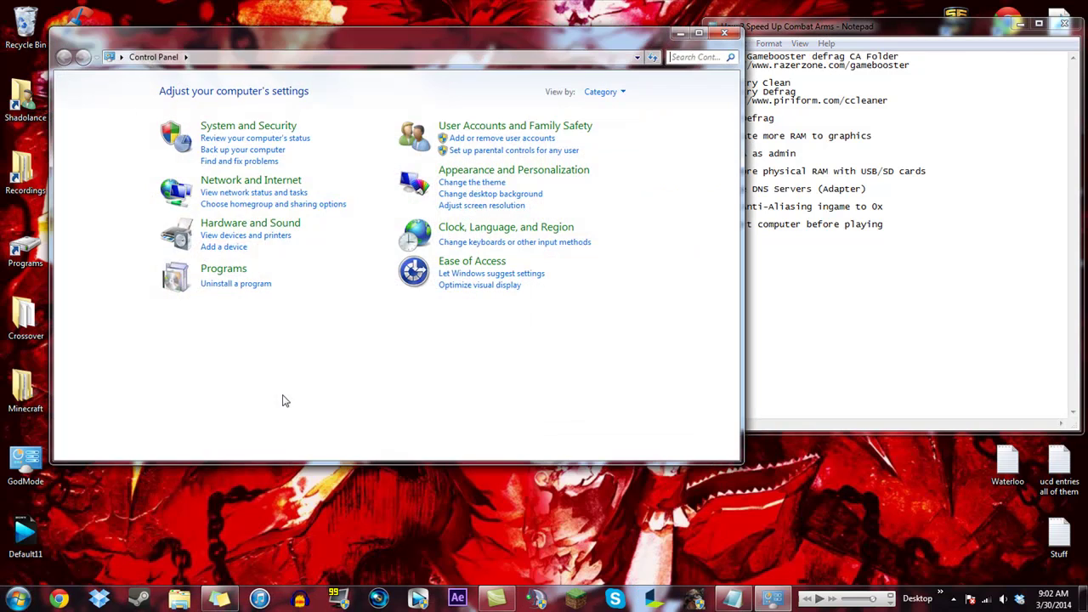
left_click(236, 186)
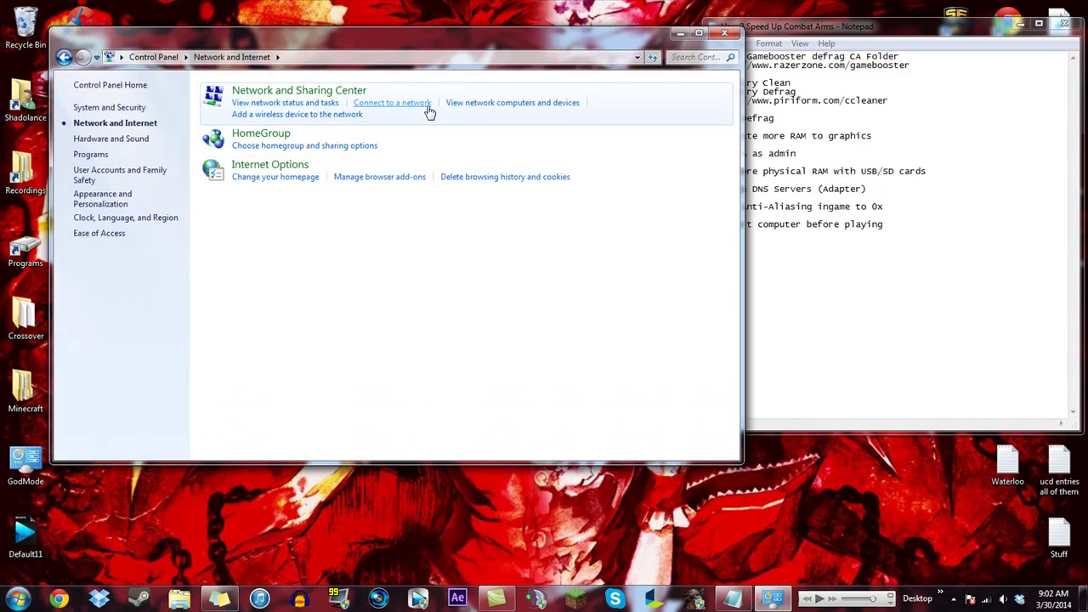
left_click(304, 106)
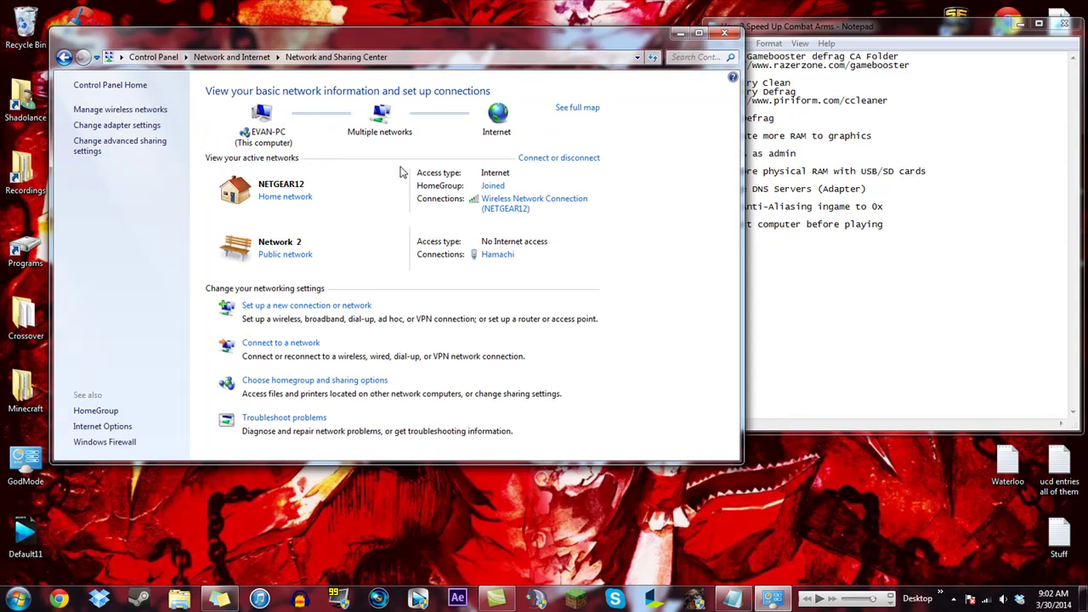
left_click(64, 58)
Step: Check the available wireless networks and view the network media device's properties
left_click(986, 599)
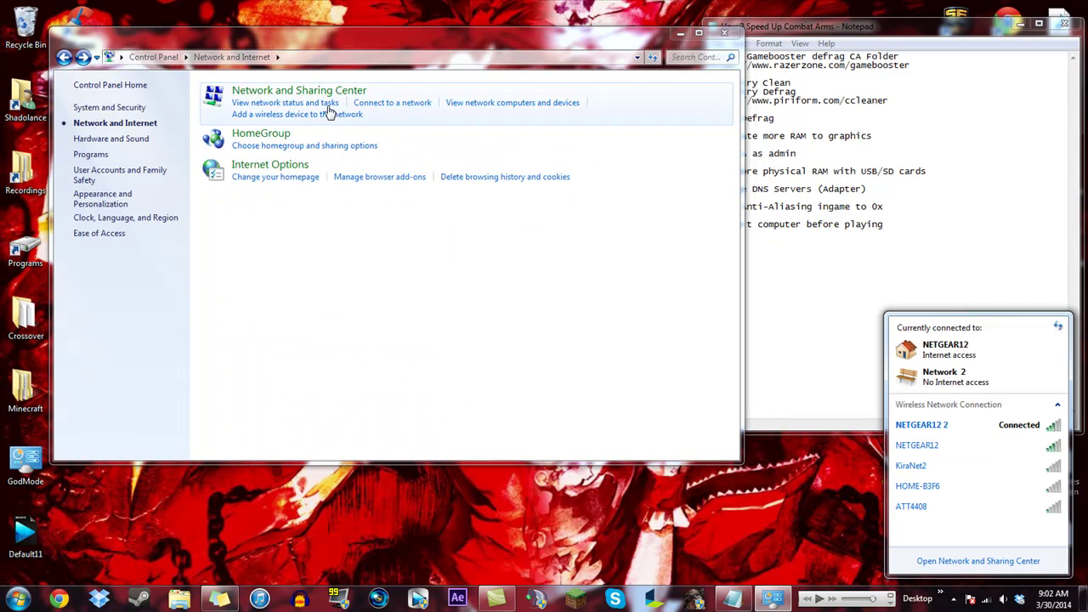
left_click(540, 103)
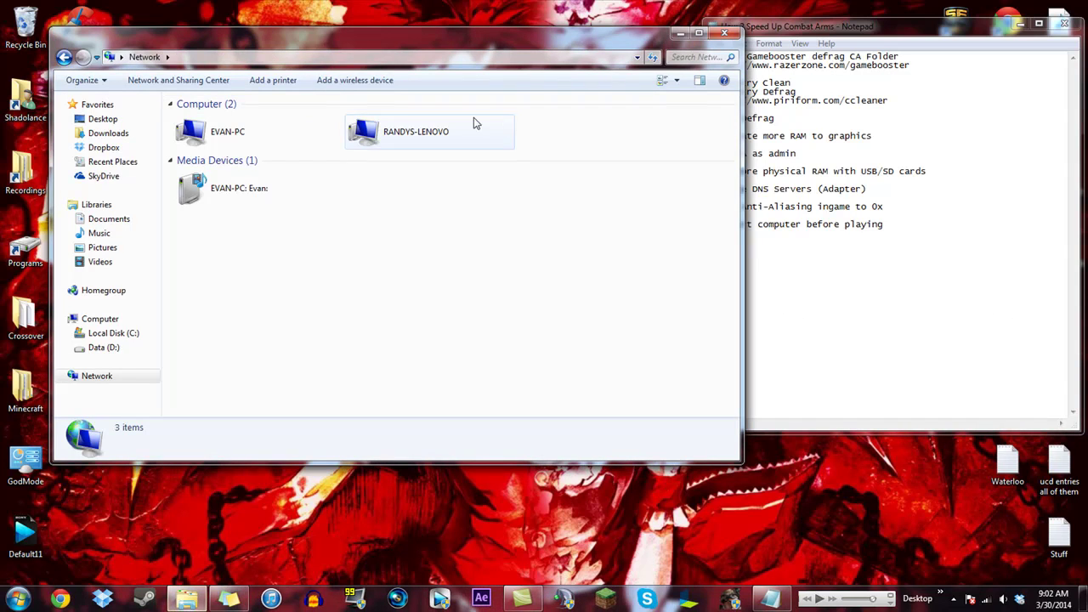
right_click(263, 185)
left_click(308, 226)
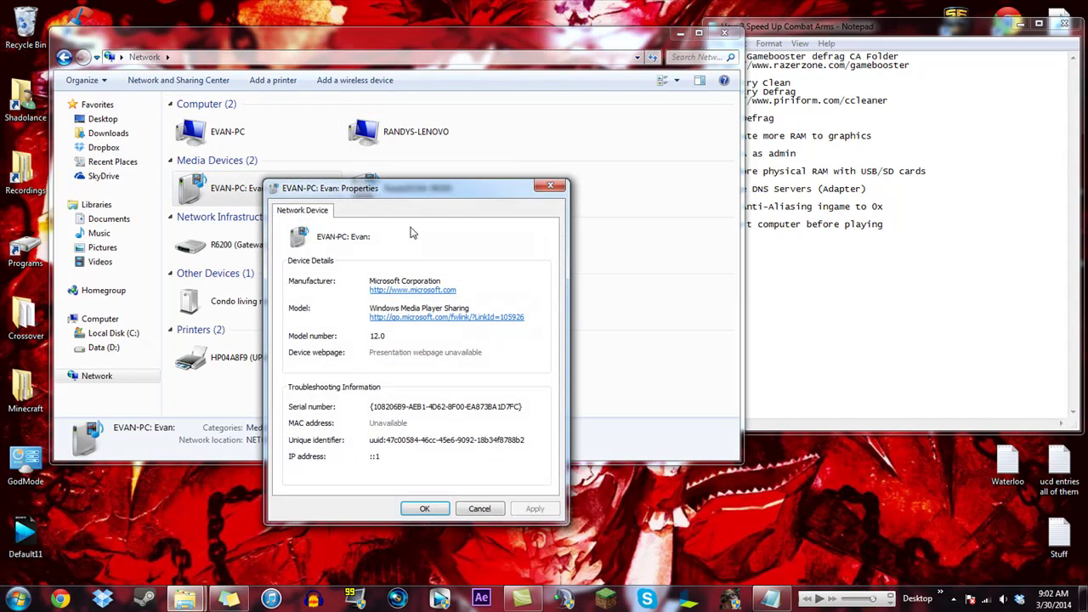
left_click(550, 187)
left_click(65, 58)
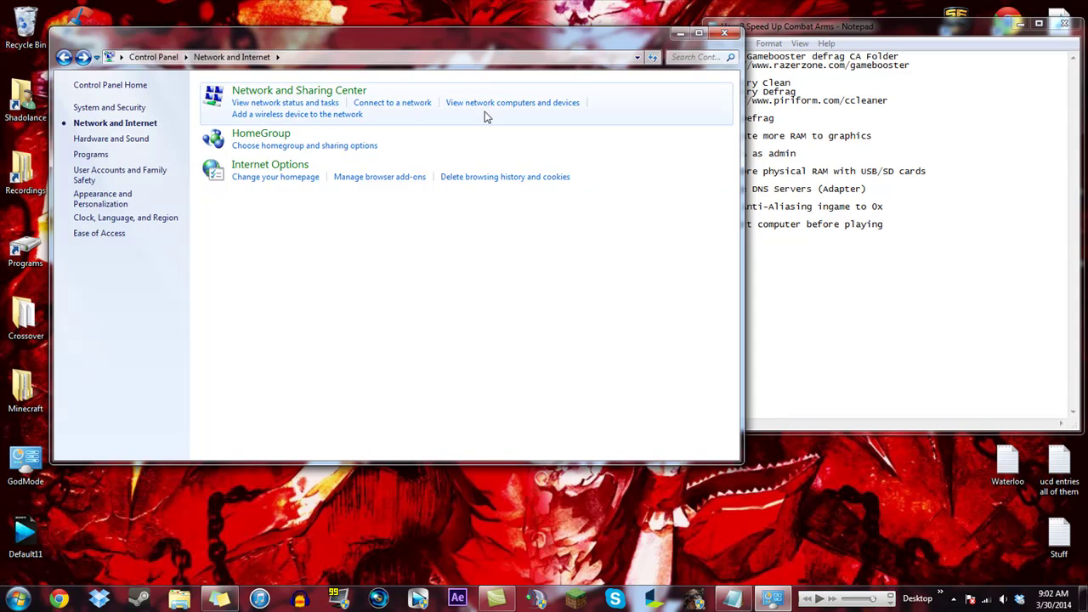
Step: List the network adapters from Network and Sharing Center and select Wireless Network Connection
left_click(277, 103)
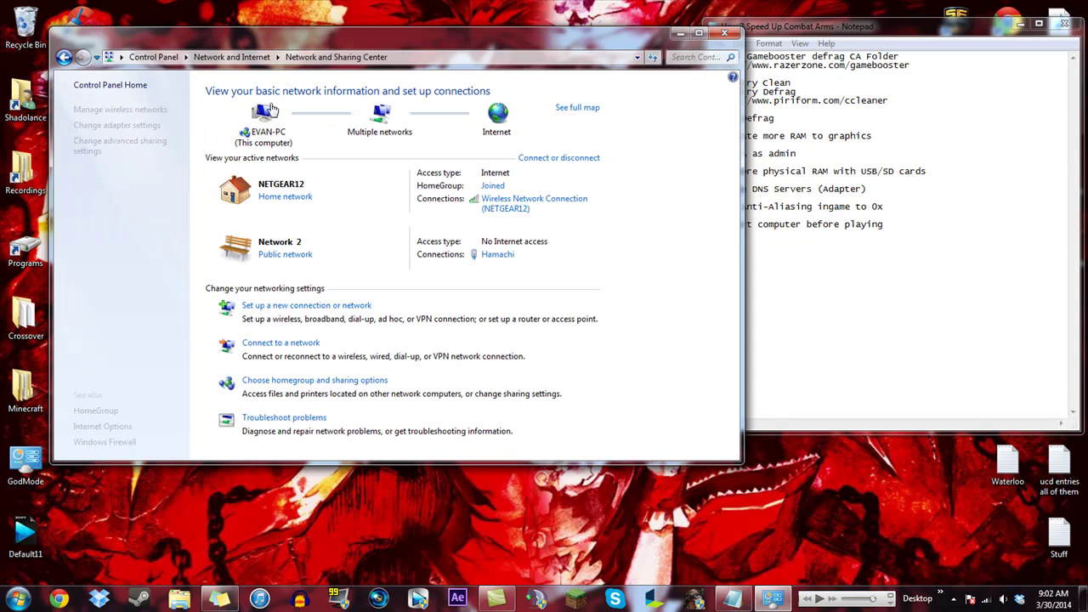
left_click(65, 59)
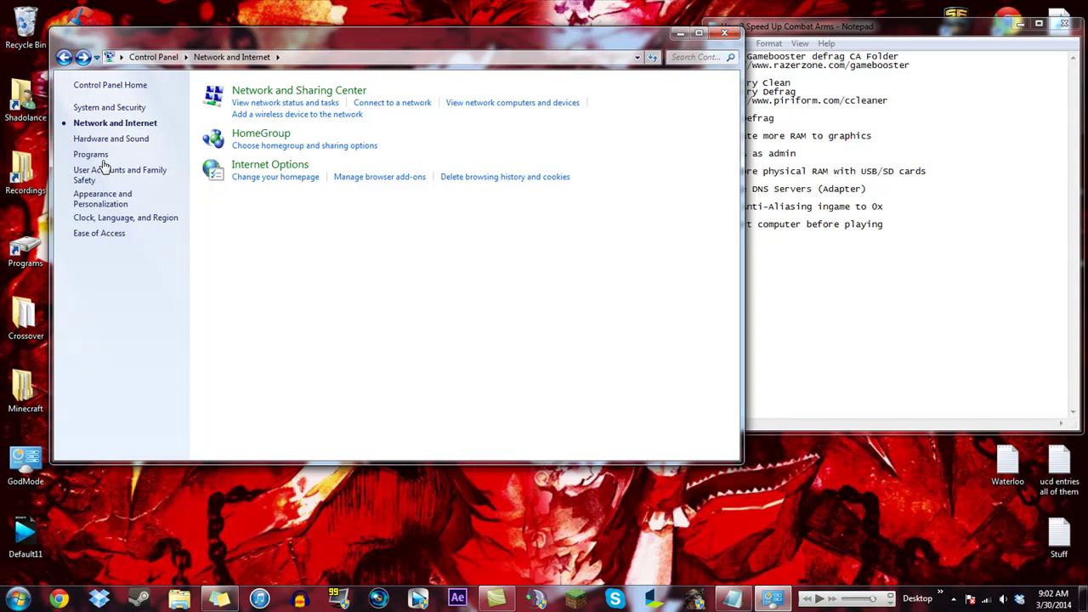
left_click(275, 103)
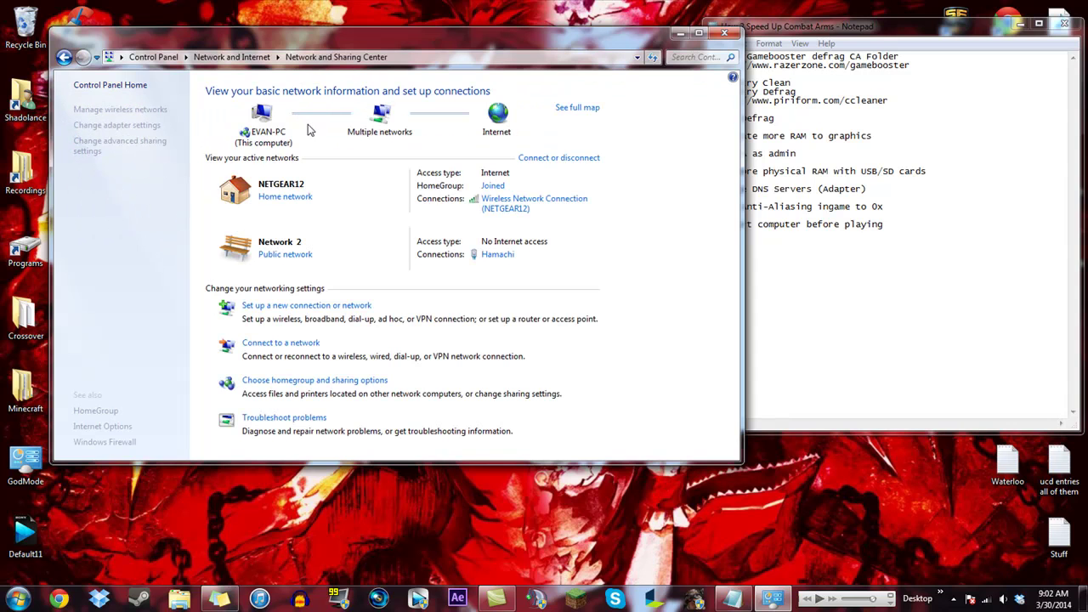
left_click(128, 125)
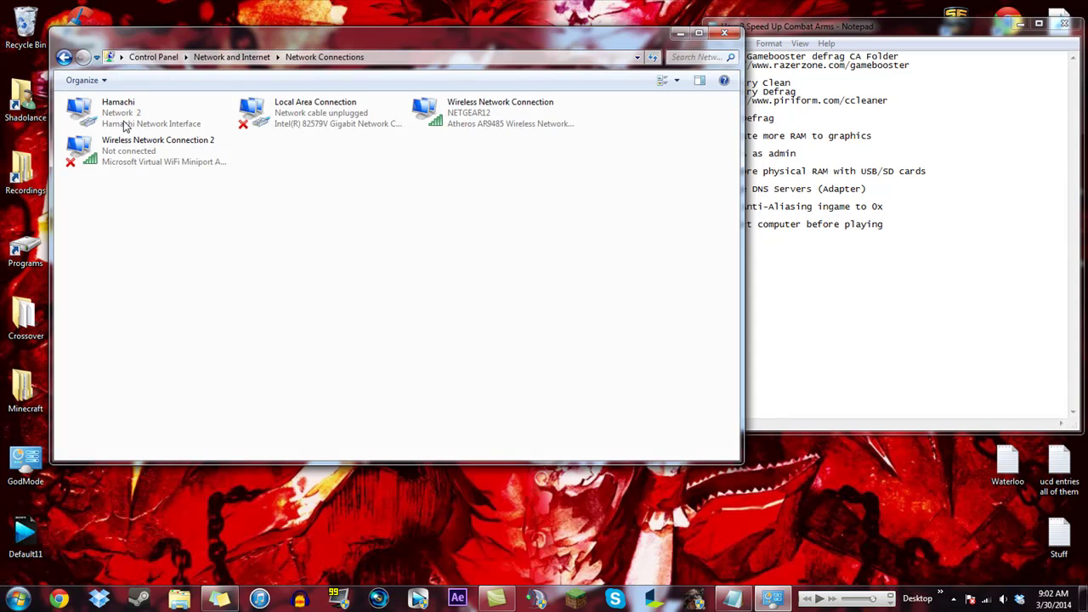
left_click(452, 111)
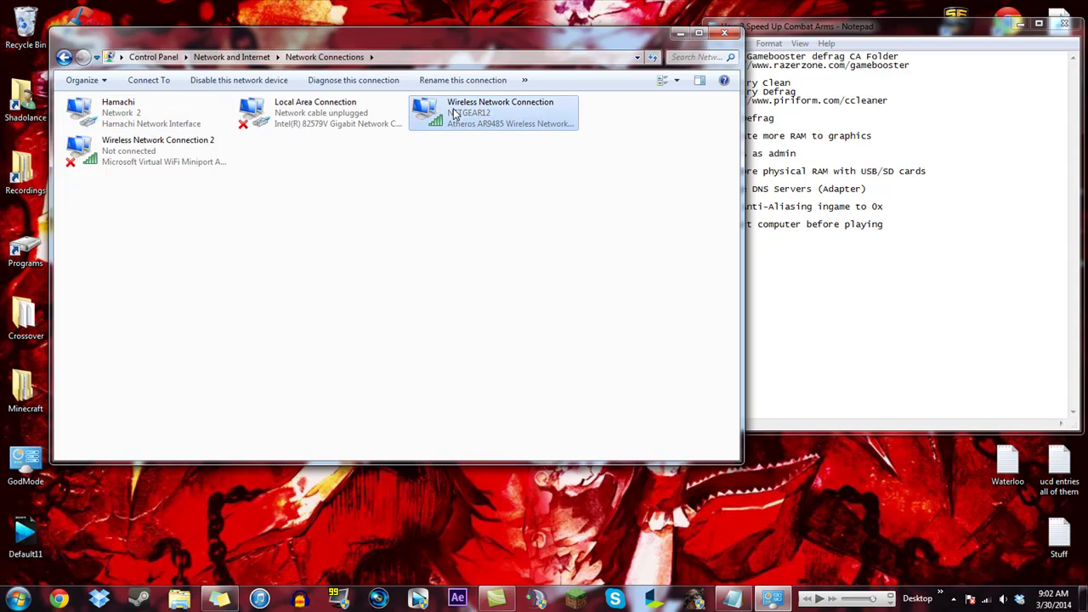
Step: Give the wireless connection's TCP/IPv4 DNS servers 8.8.8.8 and 8.8.4.4, confirming both dialogs
right_click(453, 109)
left_click(510, 253)
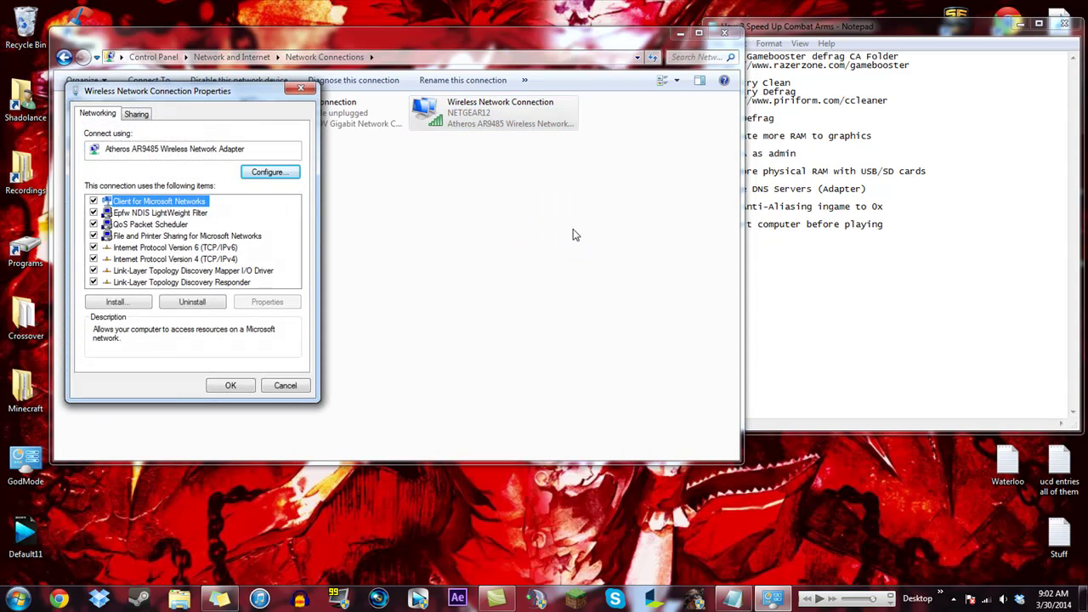
left_click_drag(261, 76, 461, 241)
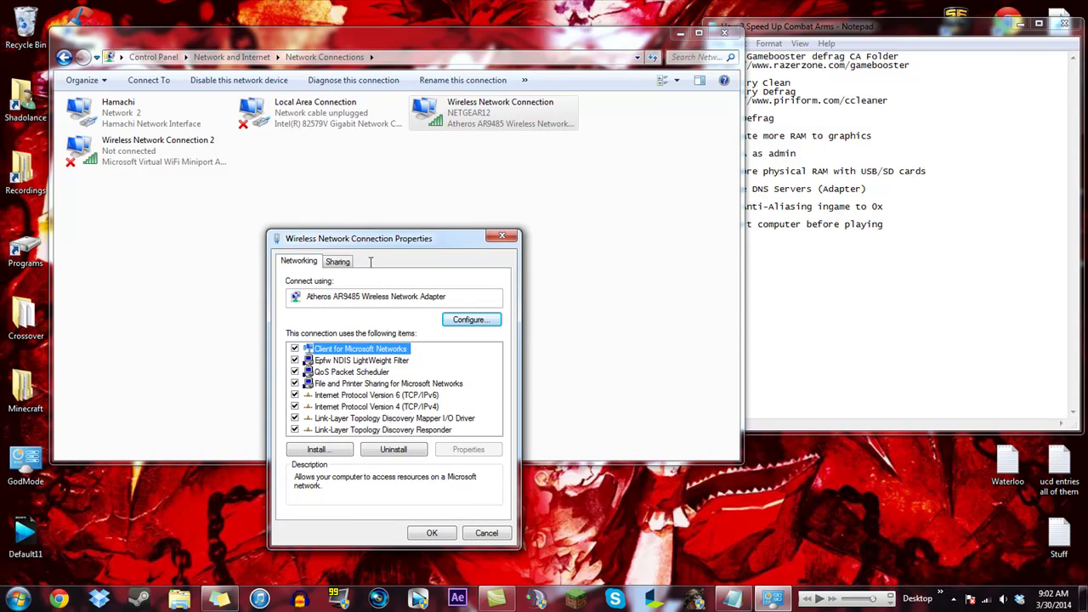
left_click_drag(374, 244, 381, 170)
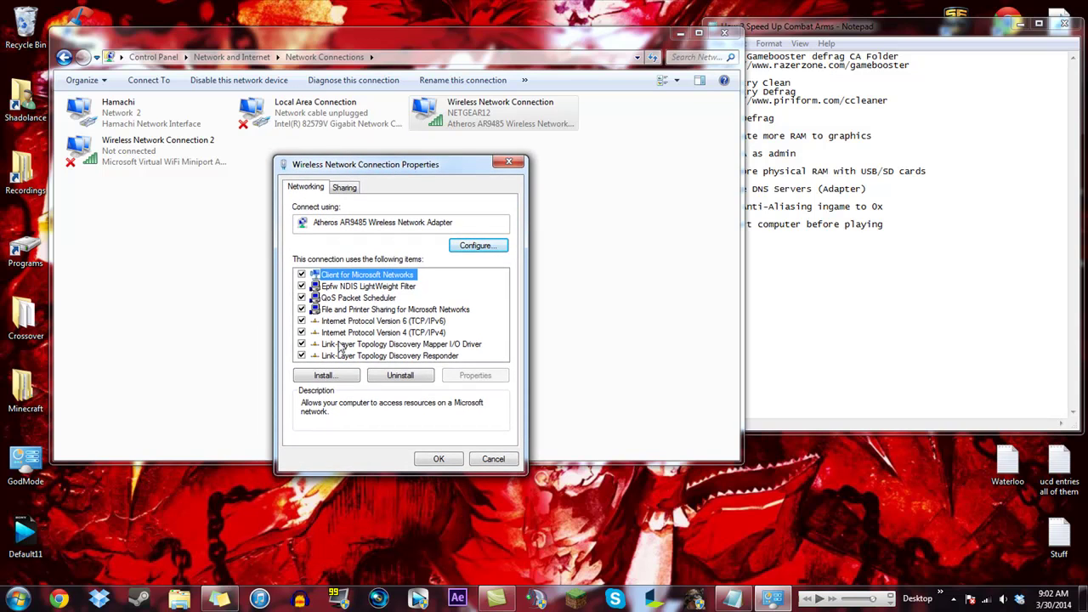
left_click(369, 335)
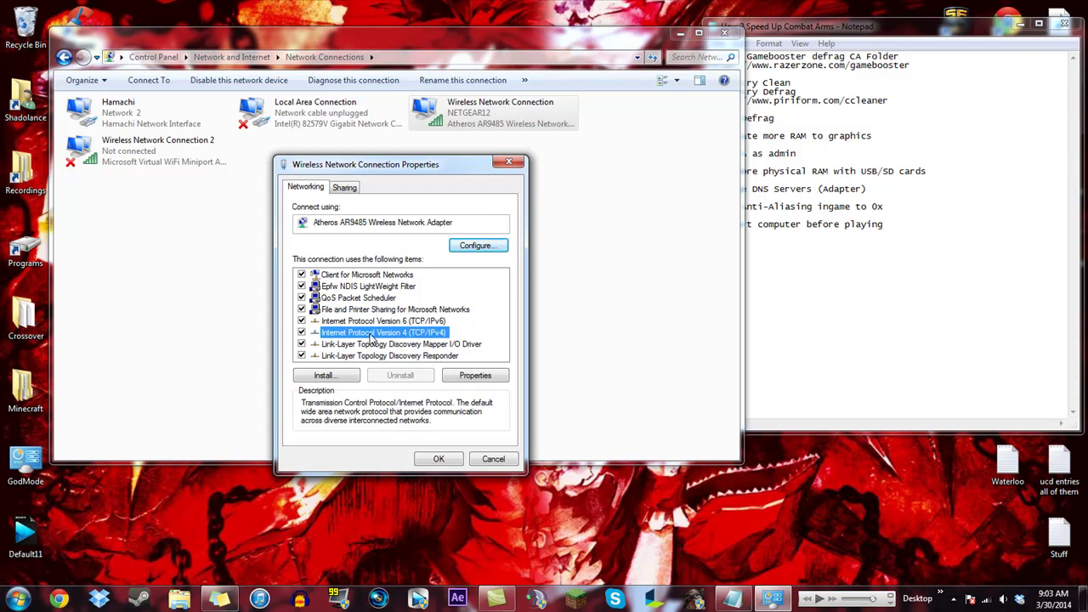
left_click(464, 377)
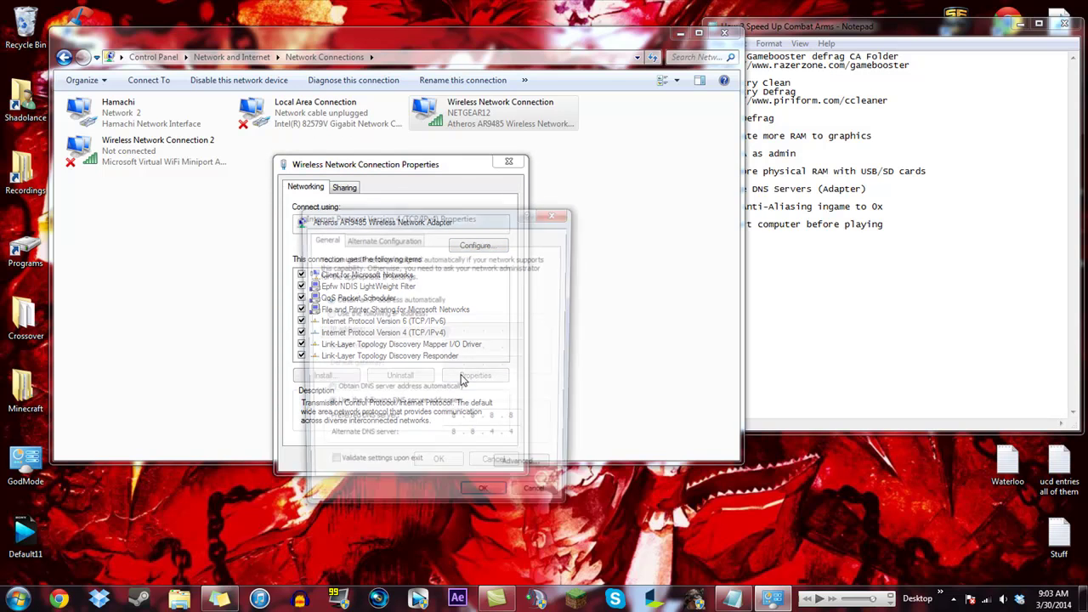
left_click_drag(463, 223, 418, 82)
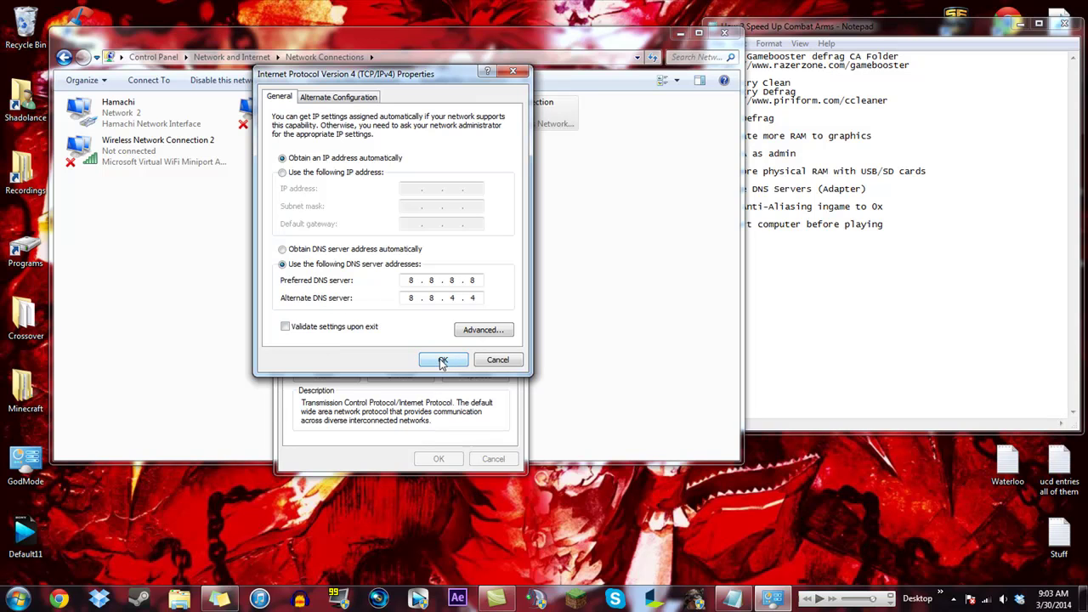
left_click(442, 361)
left_click(439, 458)
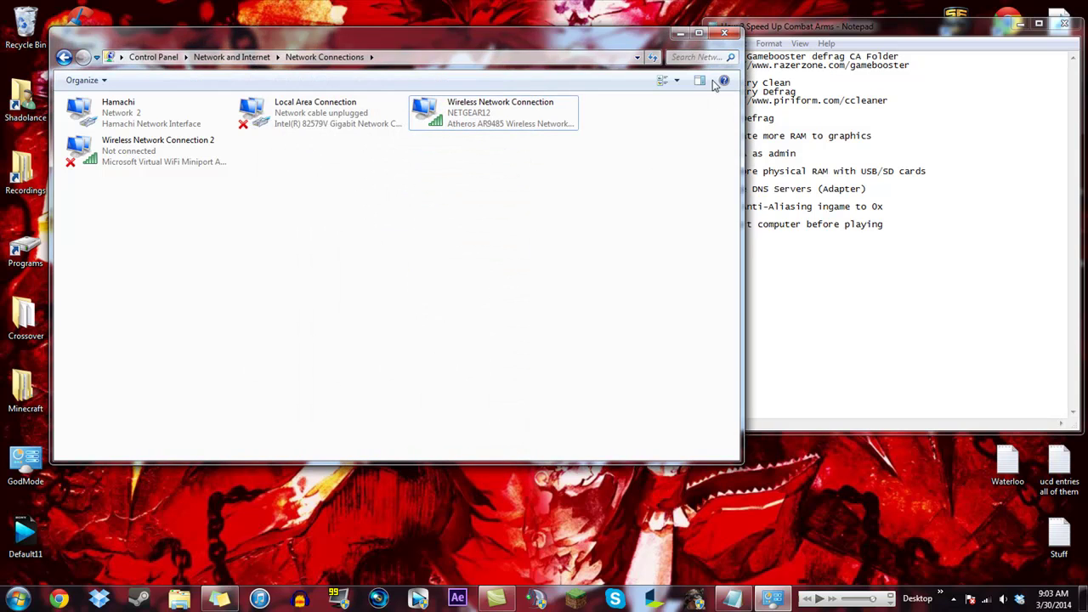
Step: Close Network Connections and highlight the Anti-Aliasing, DNS and physical RAM checklist lines
left_click(725, 32)
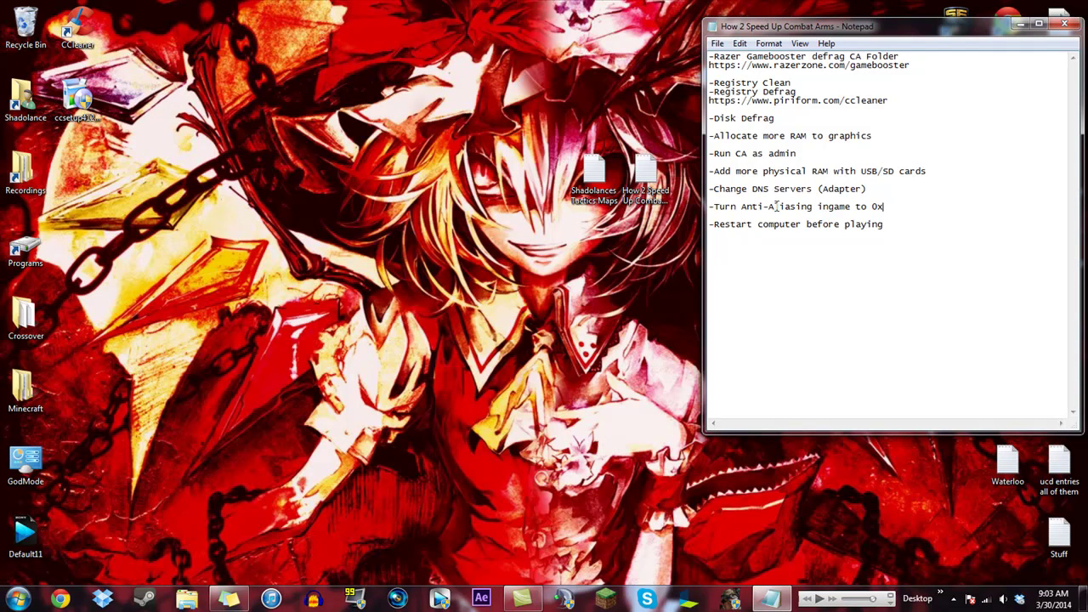
left_click_drag(742, 206, 814, 205)
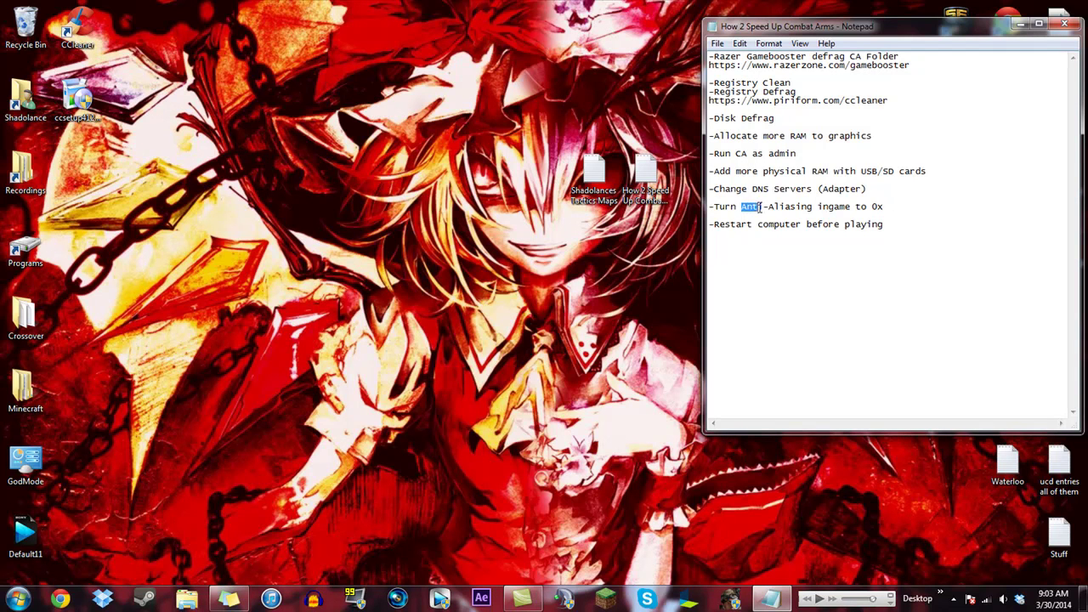
left_click(831, 214)
left_click_drag(894, 206, 709, 208)
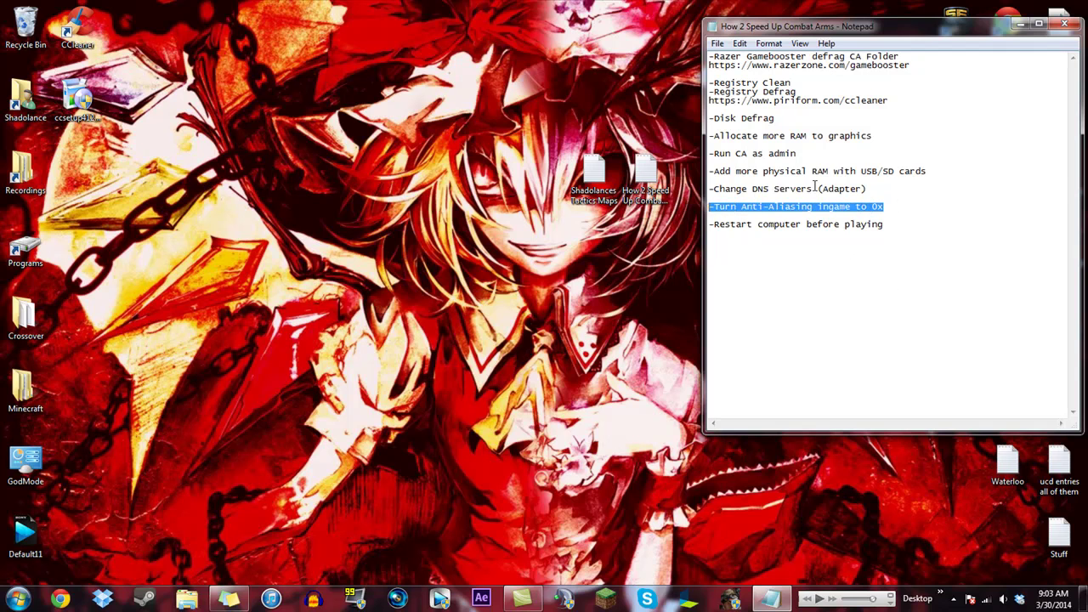
left_click_drag(869, 188, 699, 189)
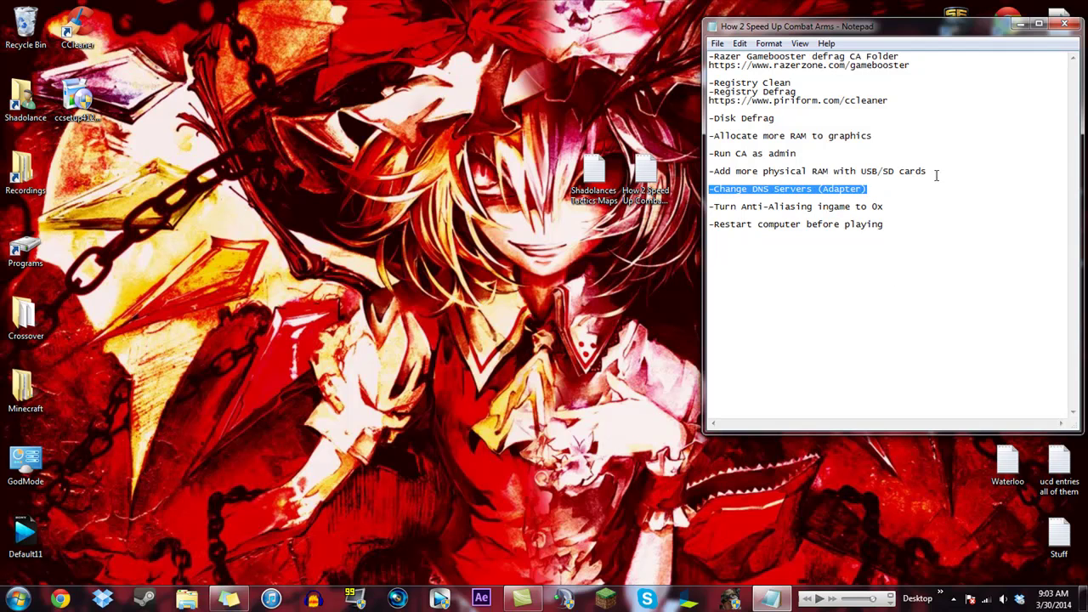
left_click_drag(935, 173, 709, 175)
Step: Highlight and clear the 'Restart computer before playing' line several times
left_click(865, 227)
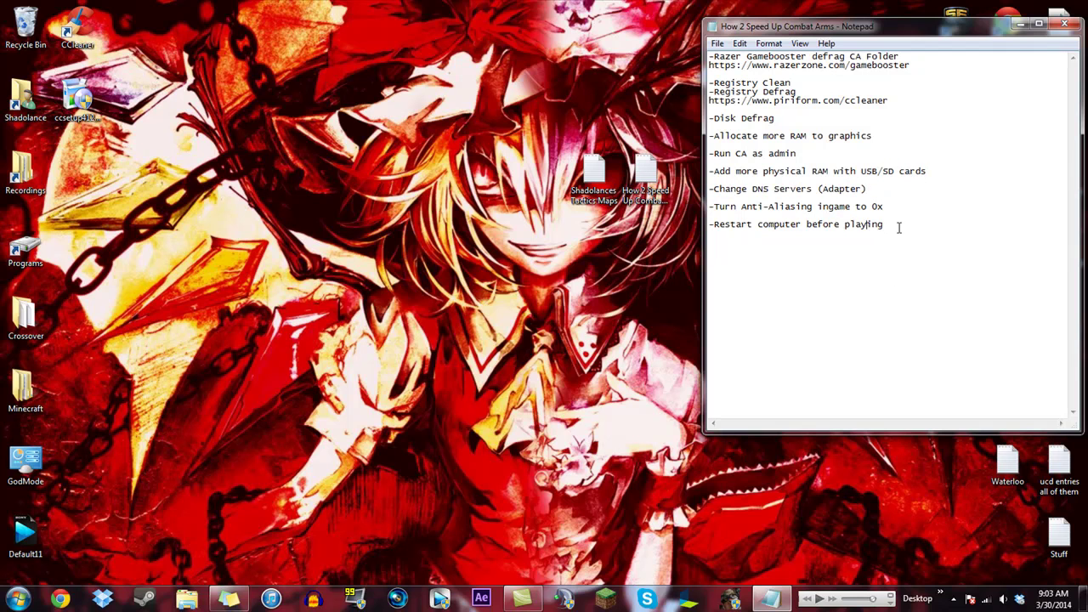
left_click_drag(899, 226, 708, 228)
left_click(775, 235)
left_click_drag(887, 224, 722, 236)
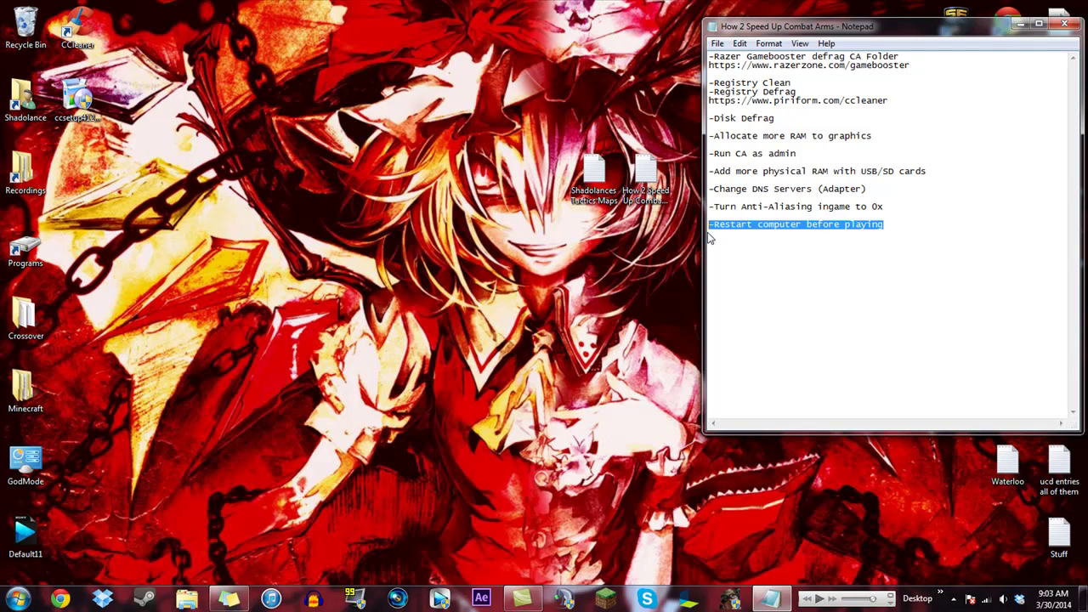
left_click(810, 267)
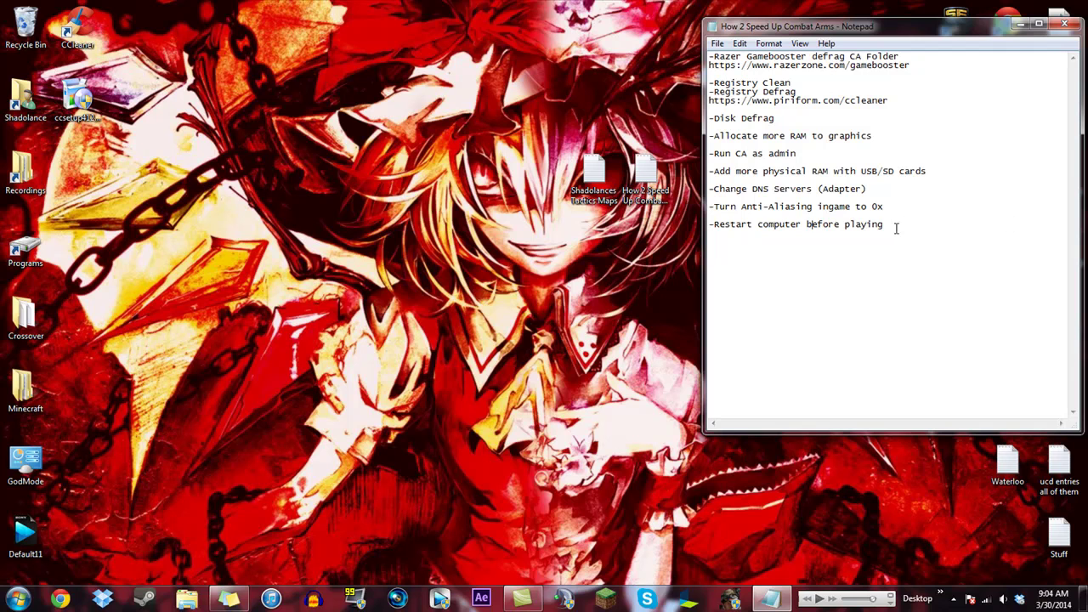
mouse_move(896, 228)
left_mouse_down()
mouse_move(733, 227)
mouse_move(741, 234)
left_mouse_up()
left_click(799, 245)
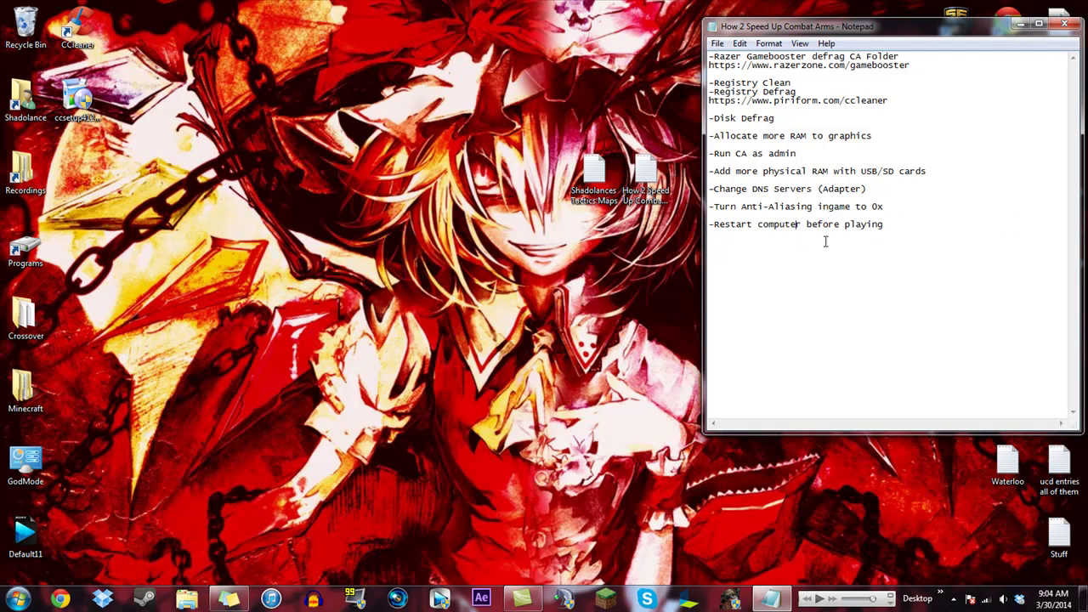
Step: Review the physical RAM, Disk Defrag, ccleaner, DNS, Anti-Aliasing and graphics RAM lines
left_click(943, 172)
left_click(838, 118)
left_click(929, 175)
left_click(904, 100)
left_click_drag(870, 190, 709, 190)
left_click(908, 189)
left_click(899, 210)
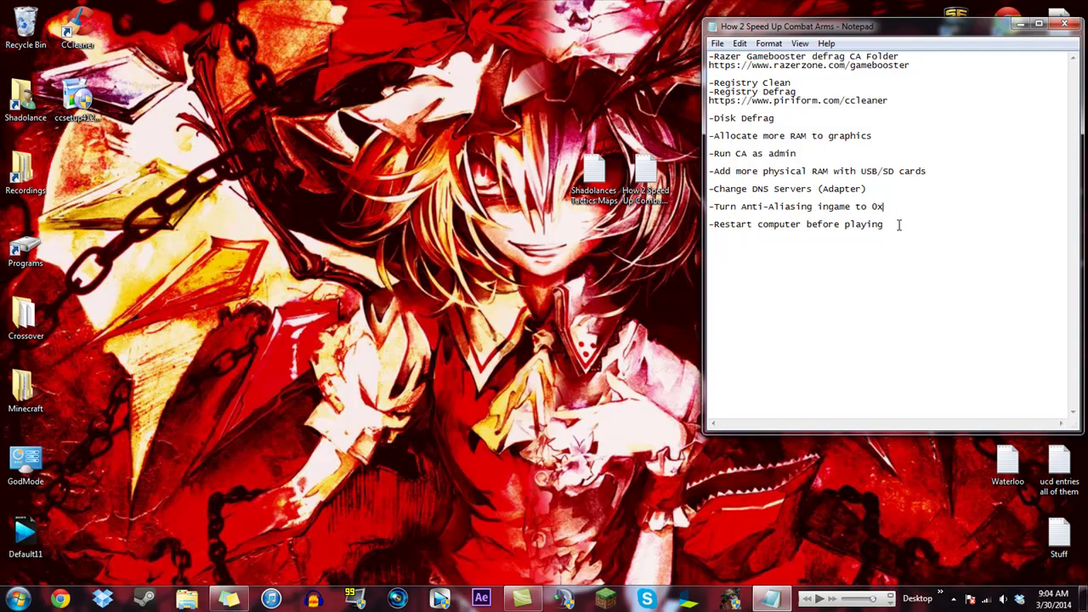
left_click(892, 139)
left_click(939, 102)
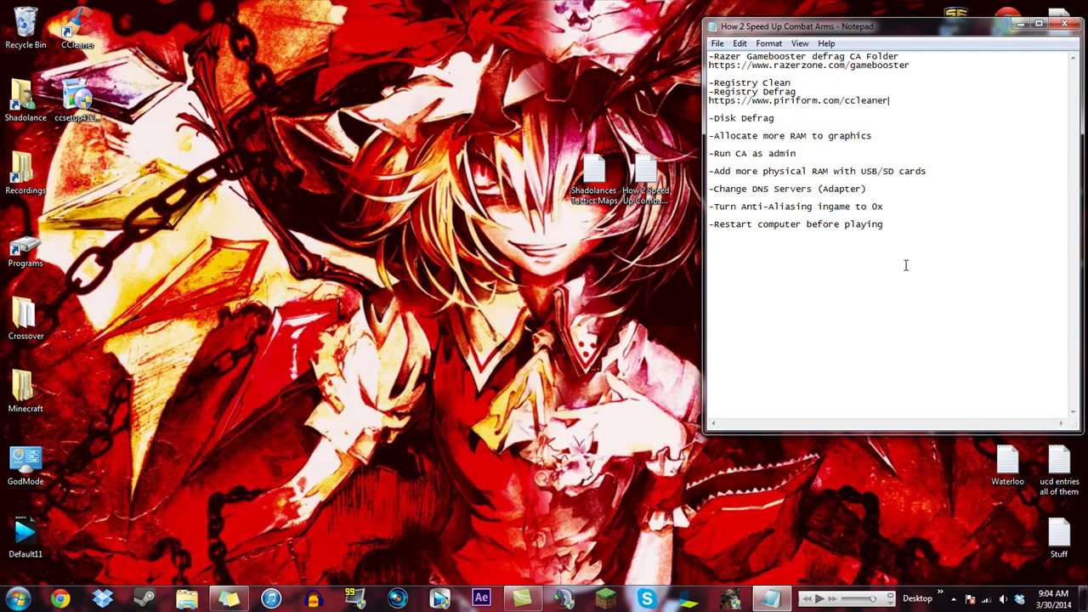